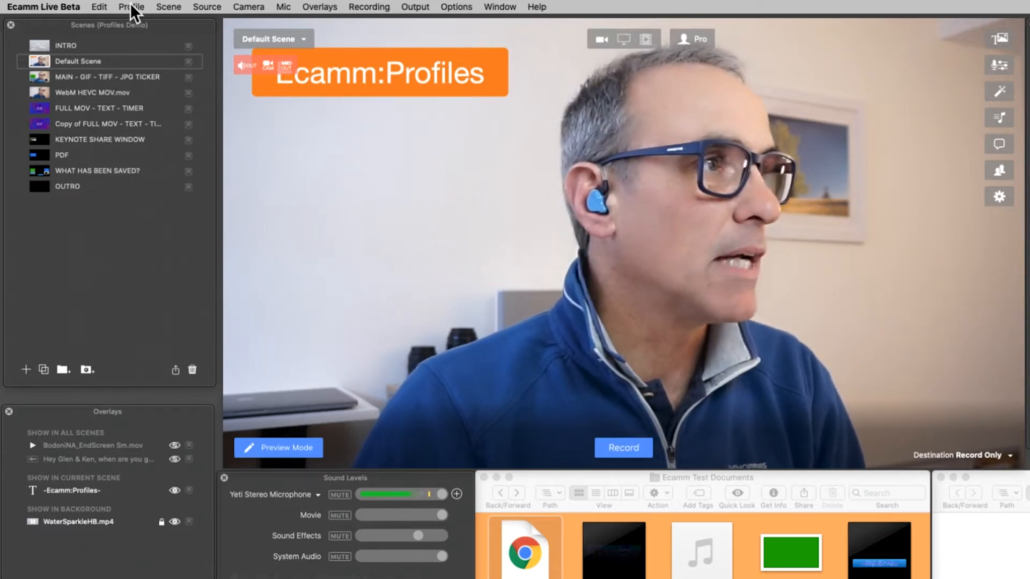
Create a new blank profile named "New Blank Profile"
left_click(131, 6)
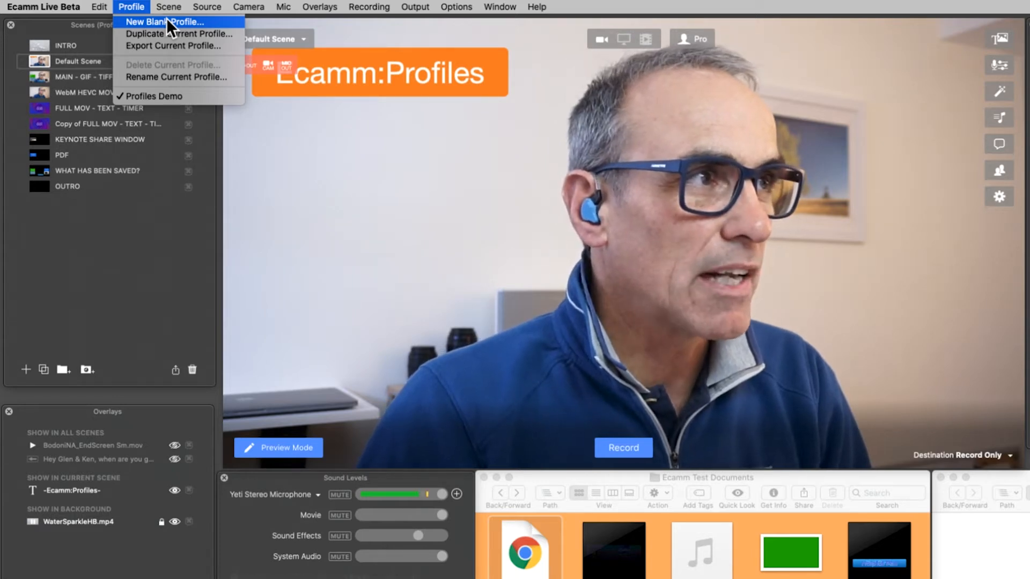
left_click(167, 21)
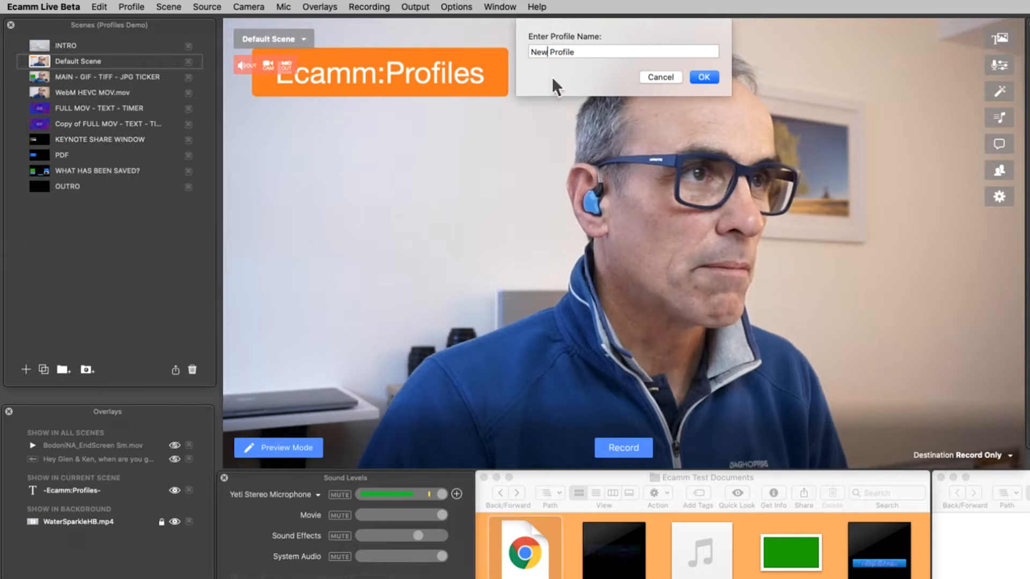
type("Blan")
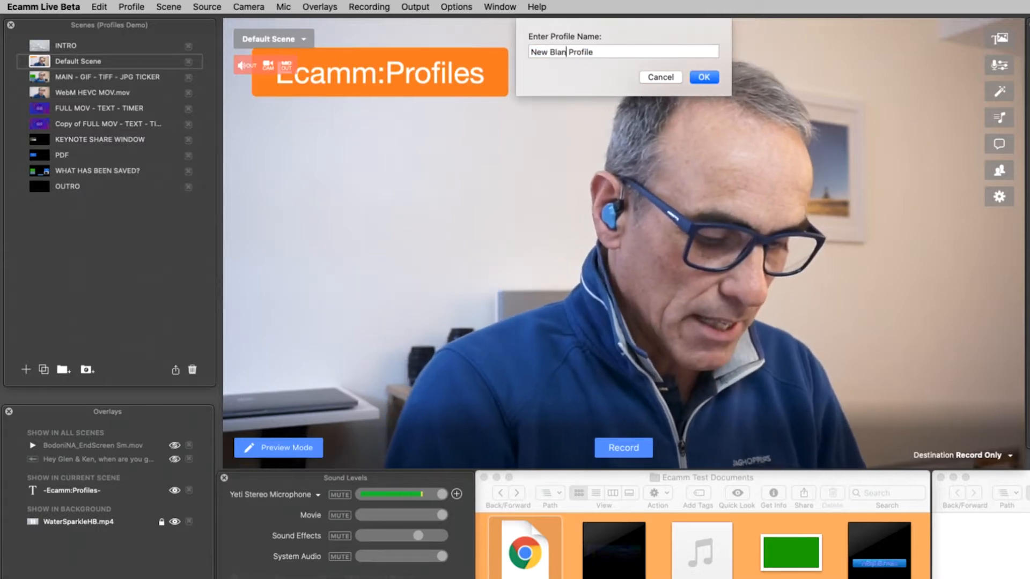
type("k")
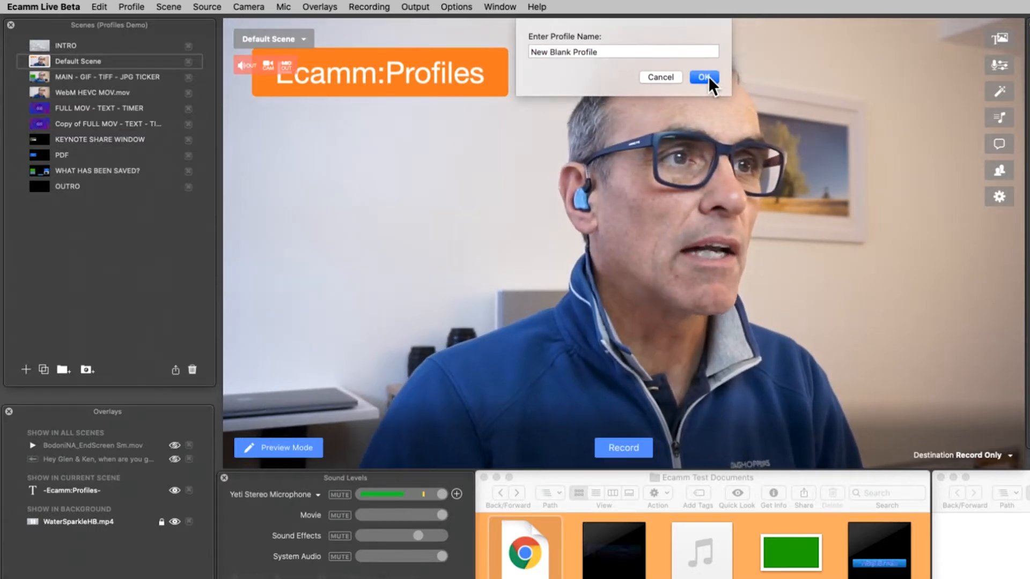
left_click(708, 76)
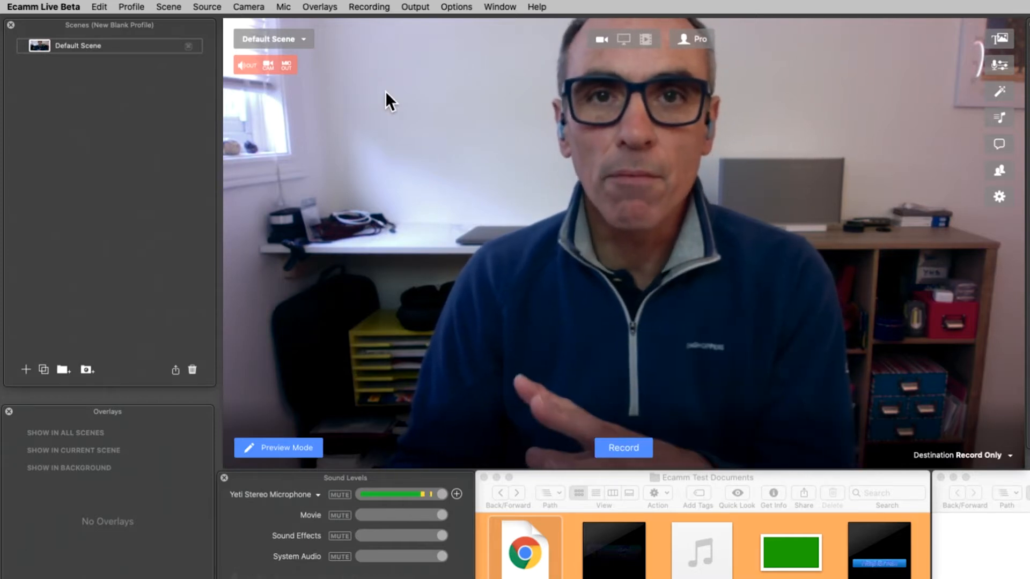
left_click(246, 7)
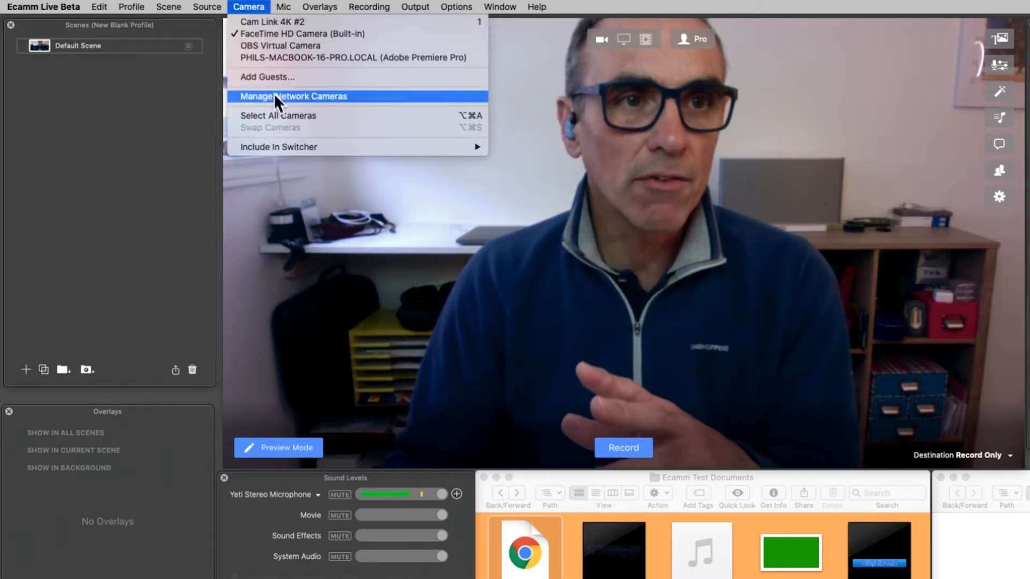
mouse_move(209, 6)
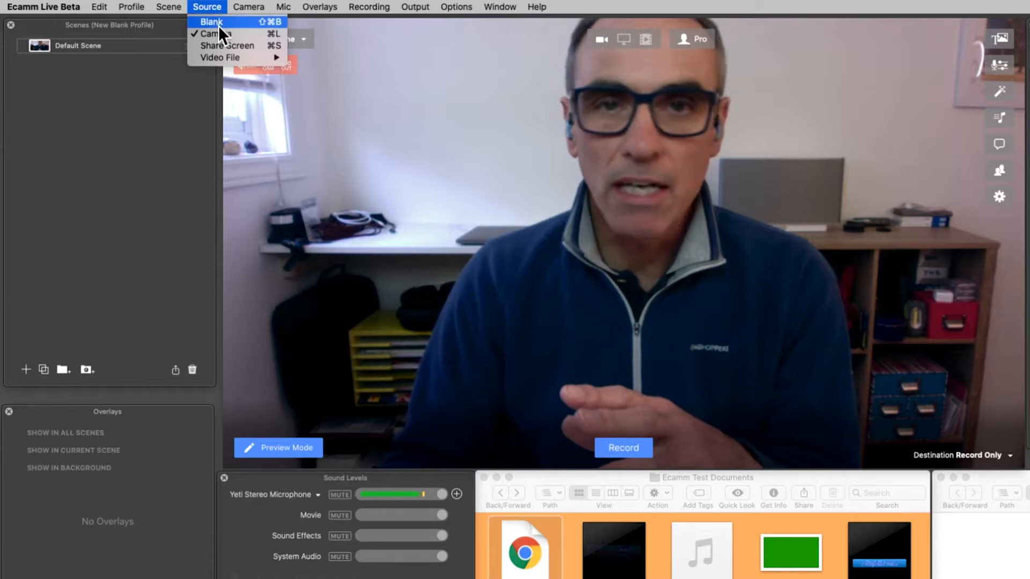
left_click(88, 122)
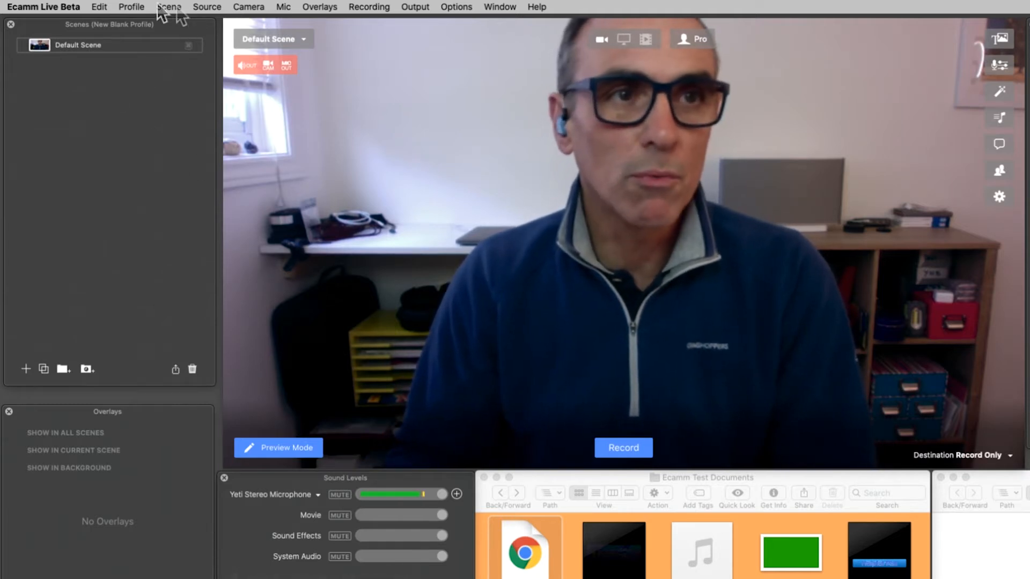
Switch back to the Profiles Demo profile
left_click(133, 6)
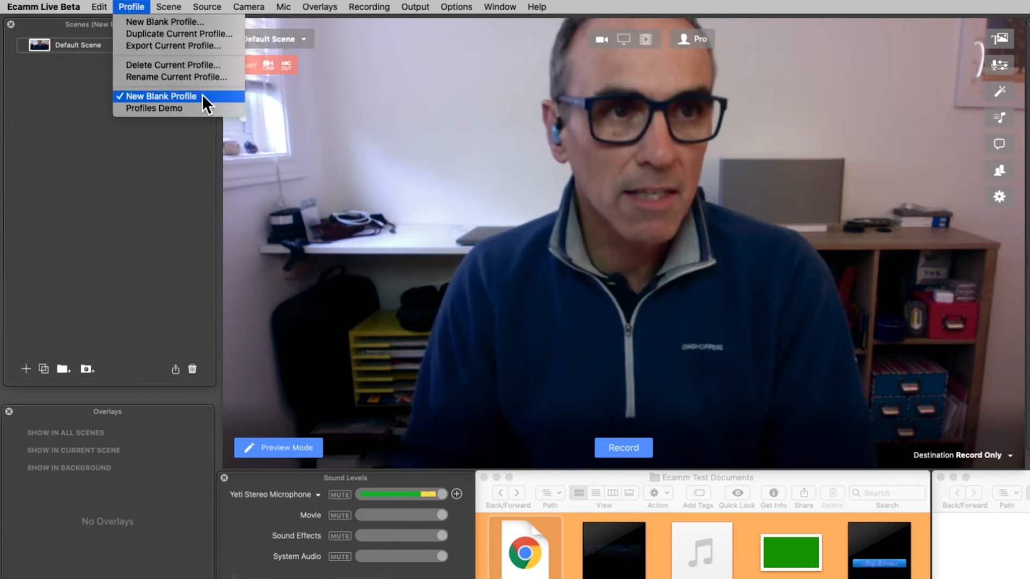
left_click(169, 108)
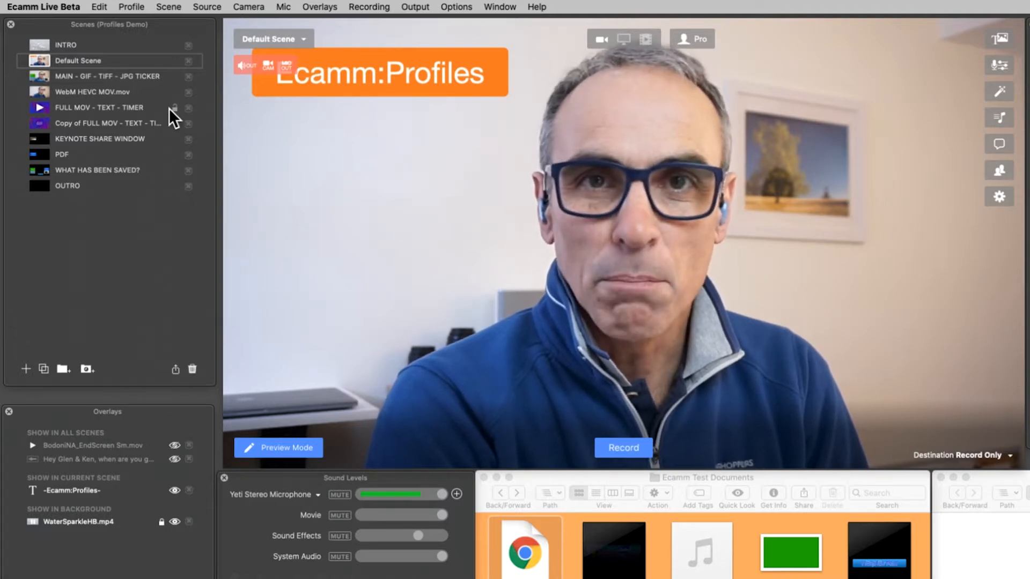
Duplicate the Profiles Demo profile under the name "Profile No 2" and run the copy's Default Scene
left_click(128, 6)
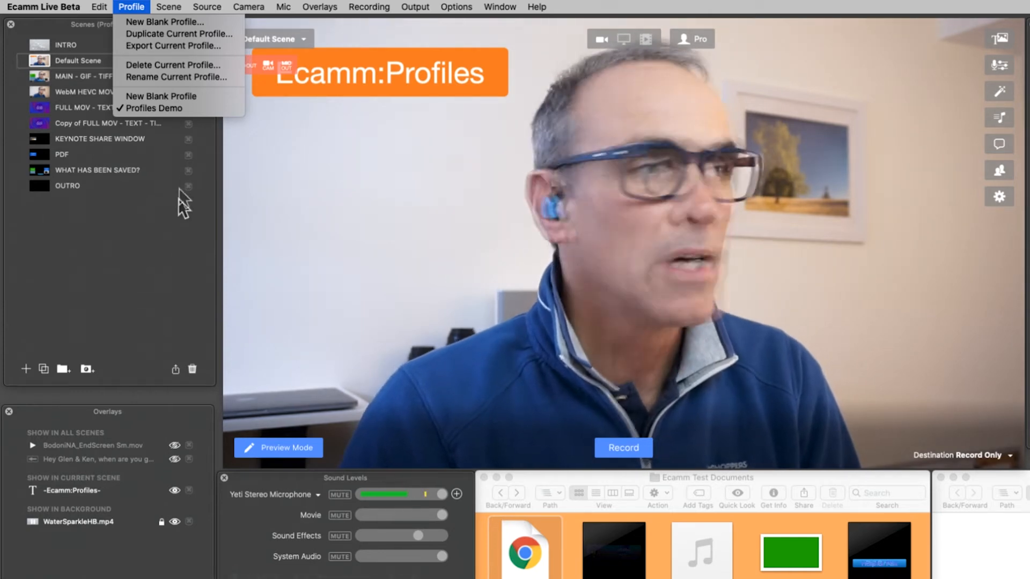
mouse_move(169, 7)
mouse_move(132, 7)
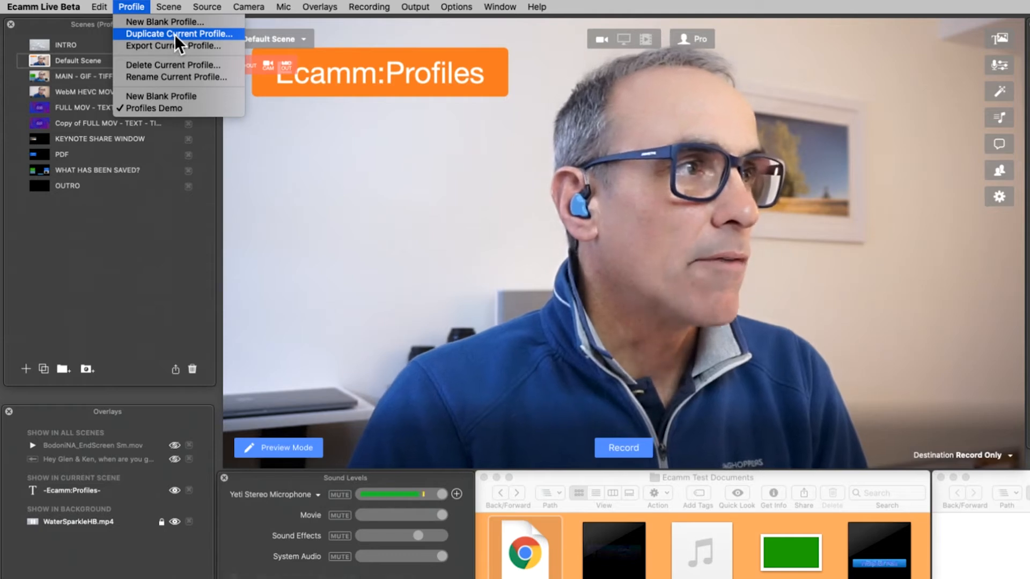
left_click(175, 33)
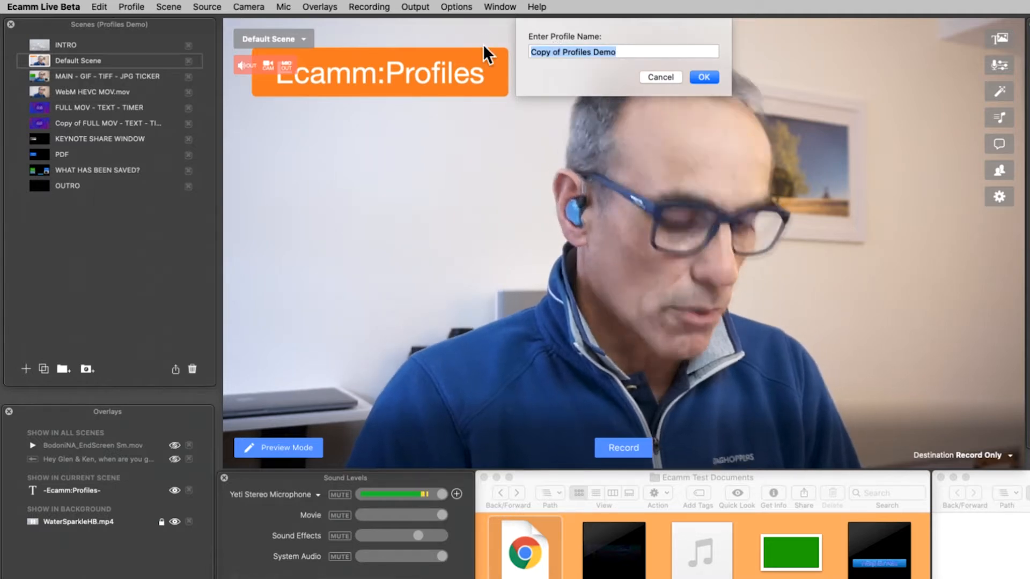
type("P")
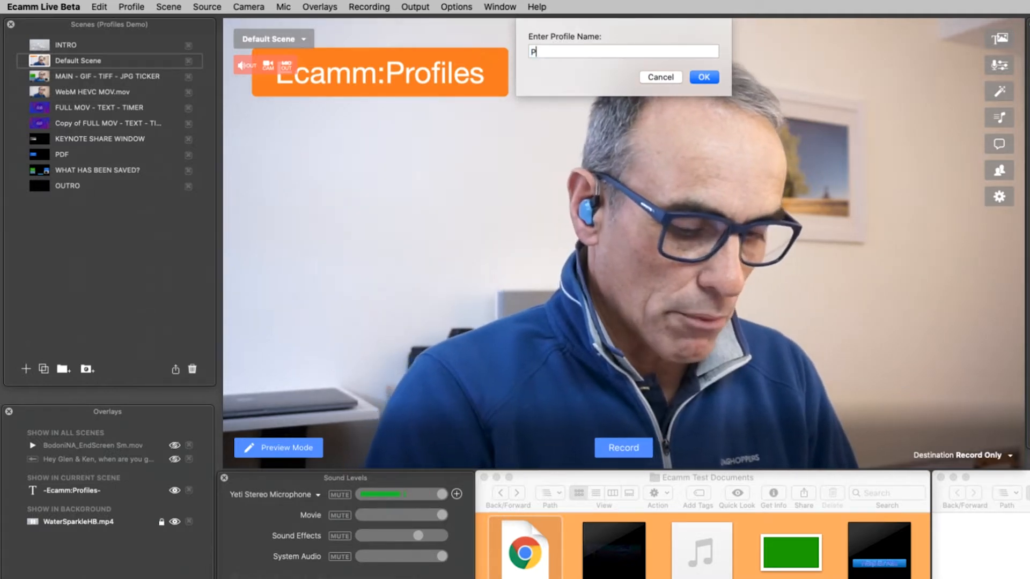
type("rofile No 2")
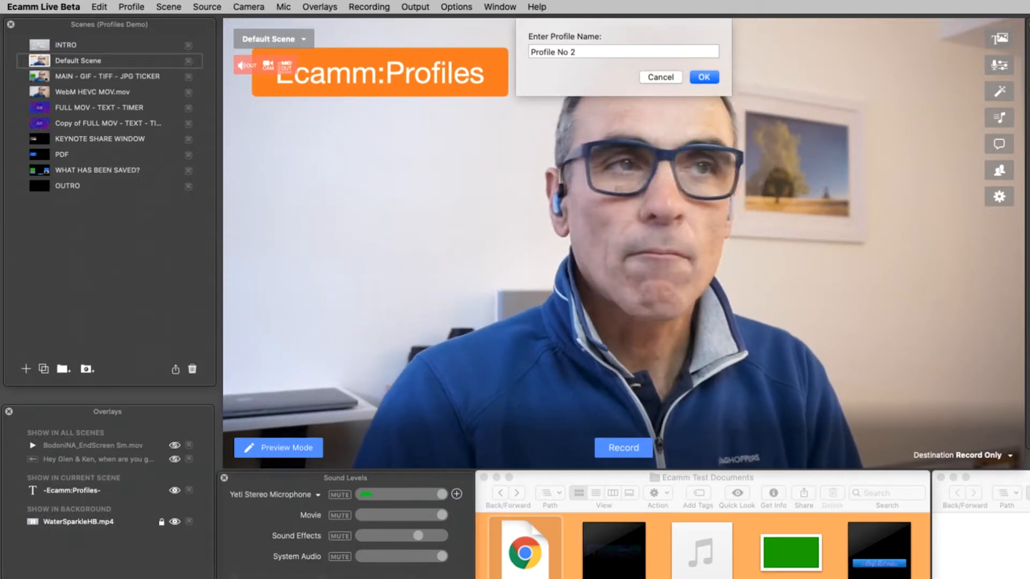
left_click(704, 78)
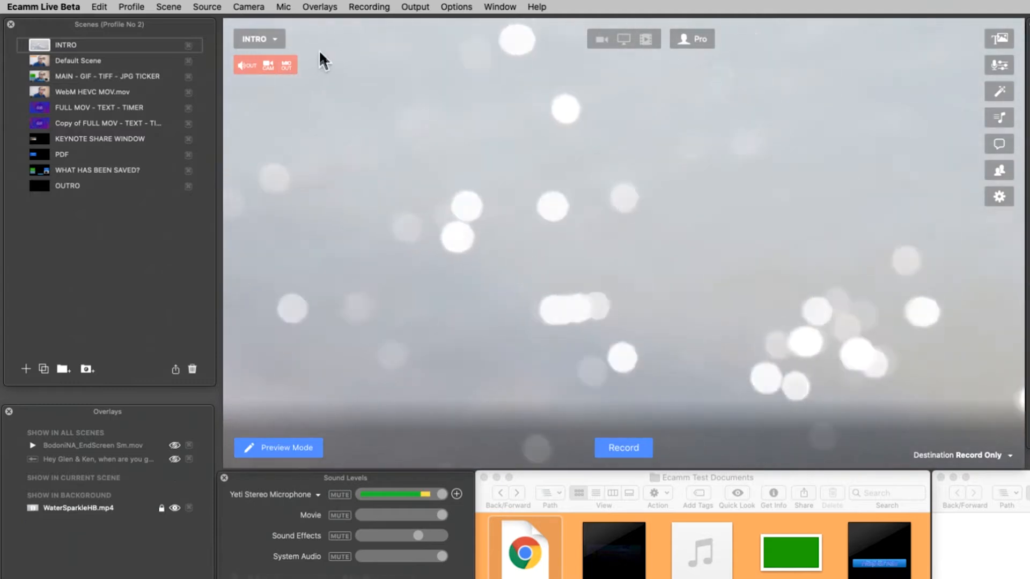
left_click(39, 56)
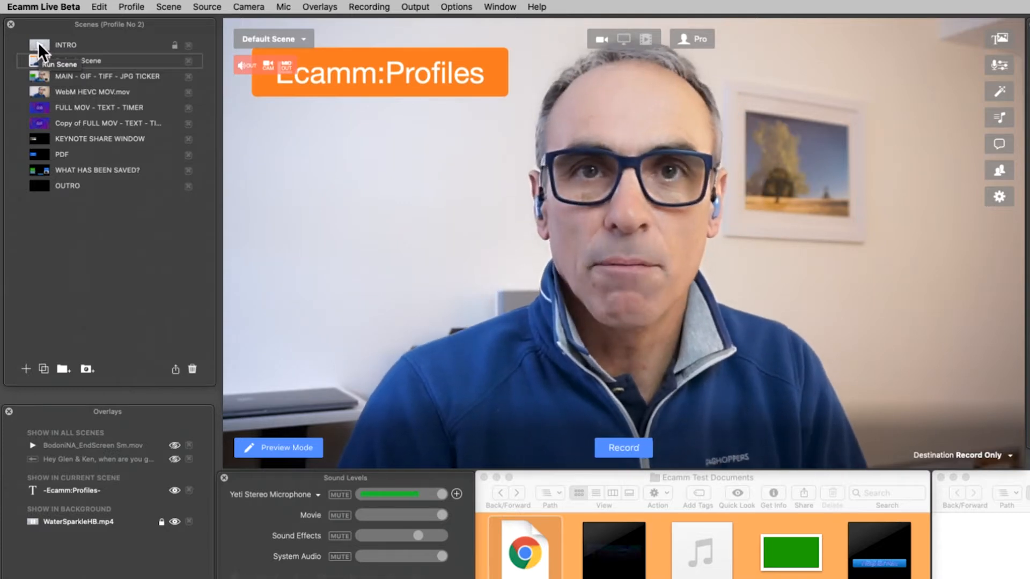
Delete the duplicated profile "Profile No 2"
left_click(132, 7)
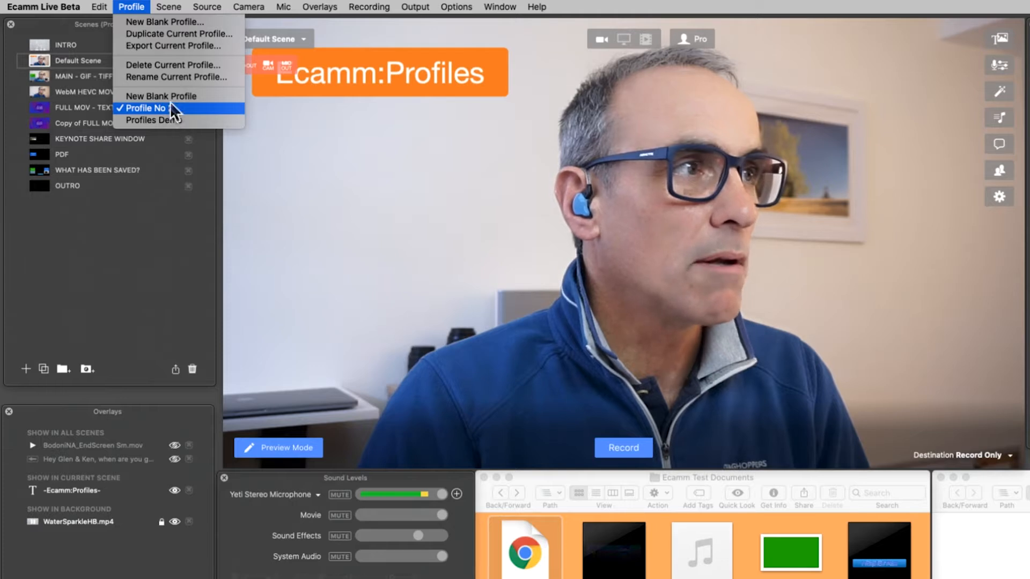
left_click(183, 63)
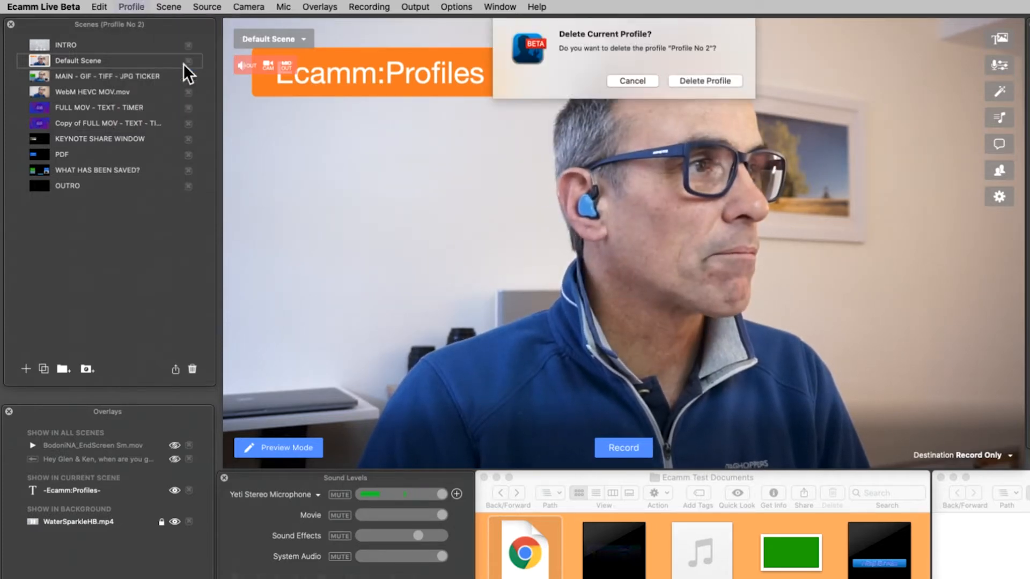
left_click(691, 79)
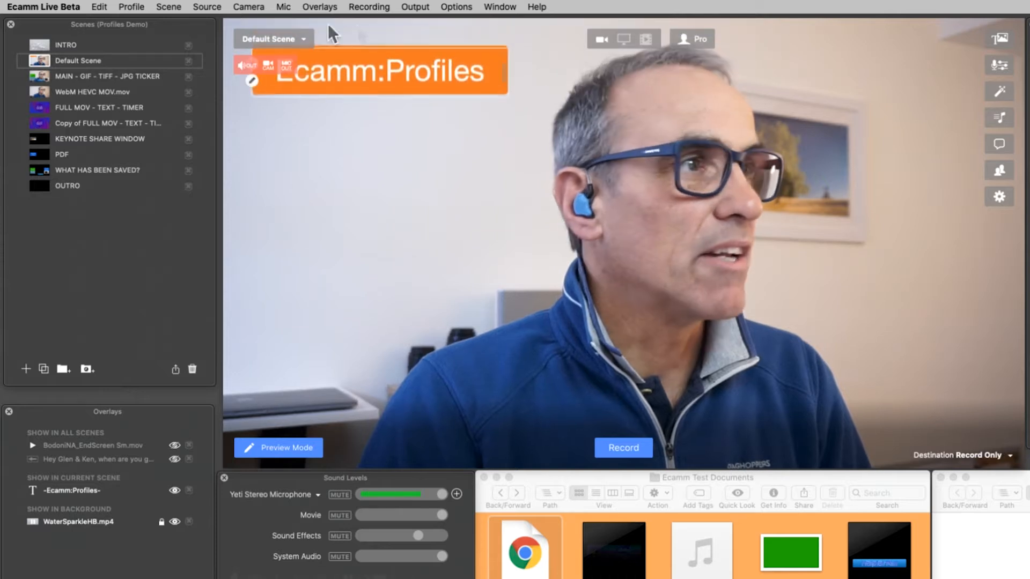
Export the Profiles Demo profile as Profiles Demo.ecammprofile into a new Desktop folder named "Profiles"
left_click(131, 6)
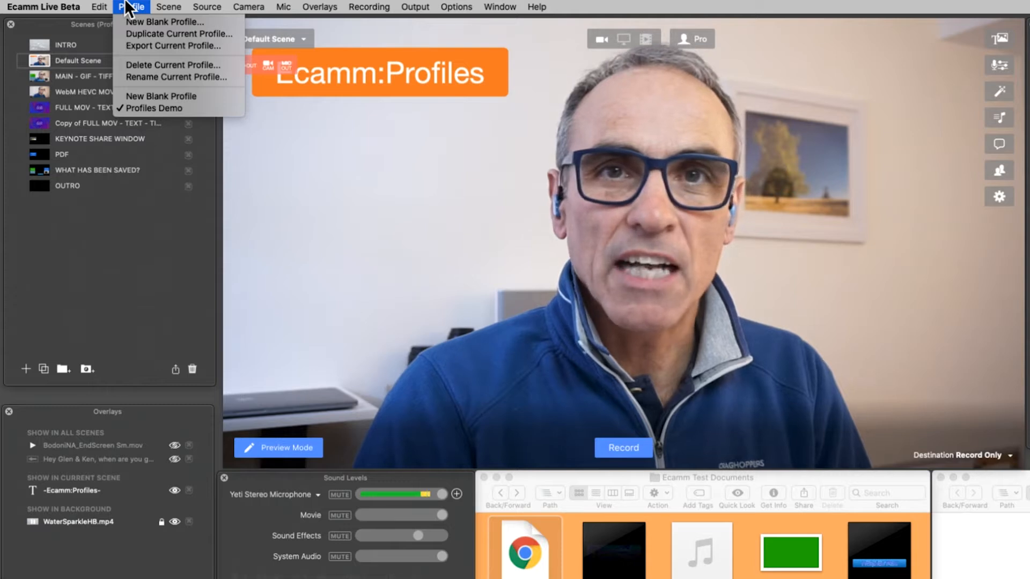
left_click(190, 45)
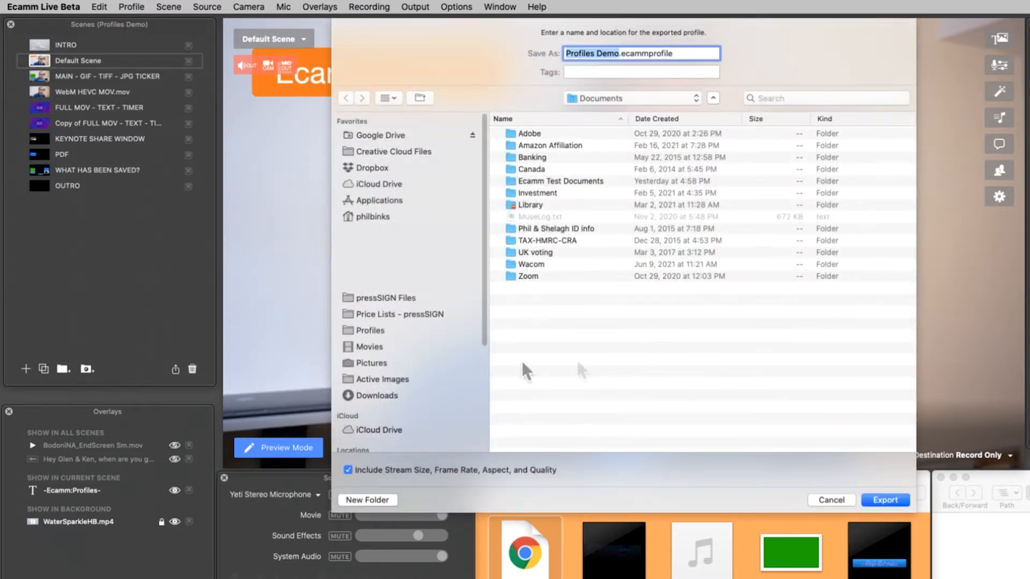
left_click(372, 233)
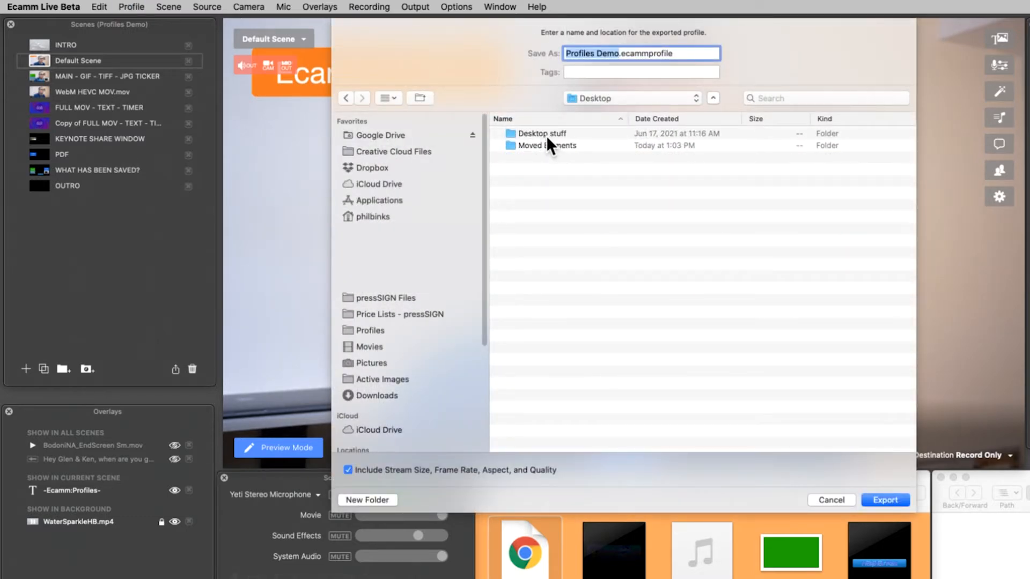
left_click(366, 496)
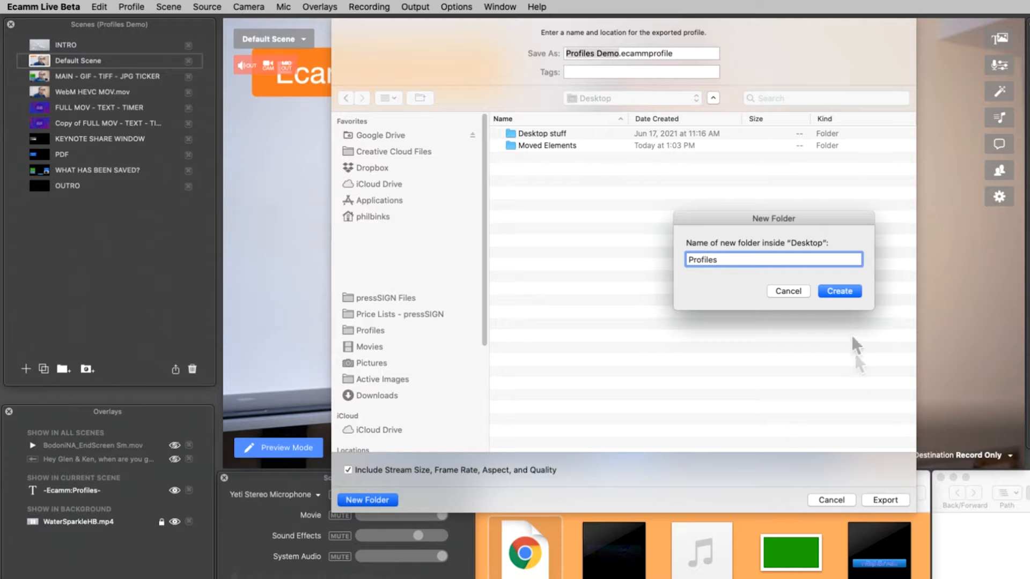
left_click(851, 292)
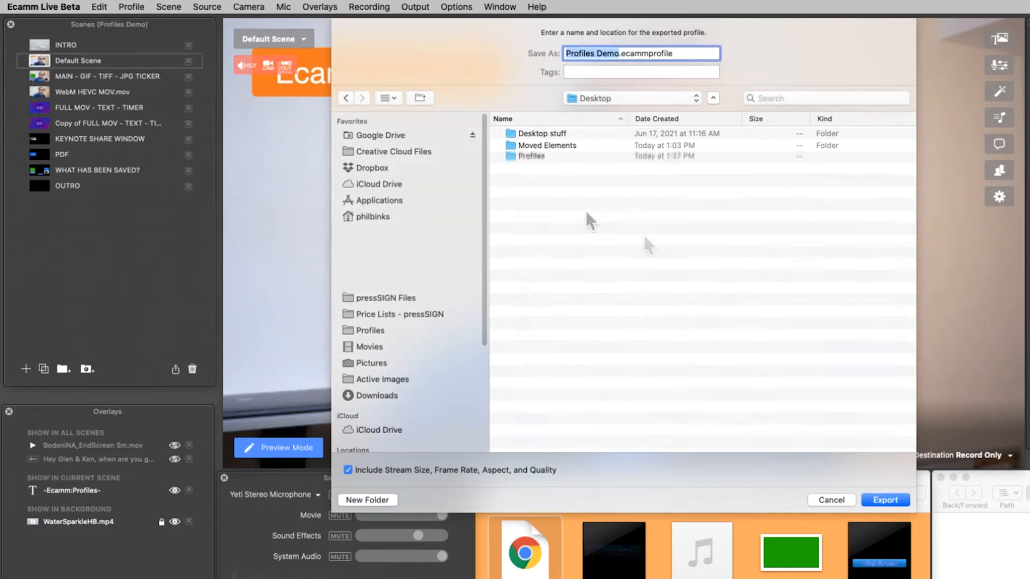
double_click(536, 157)
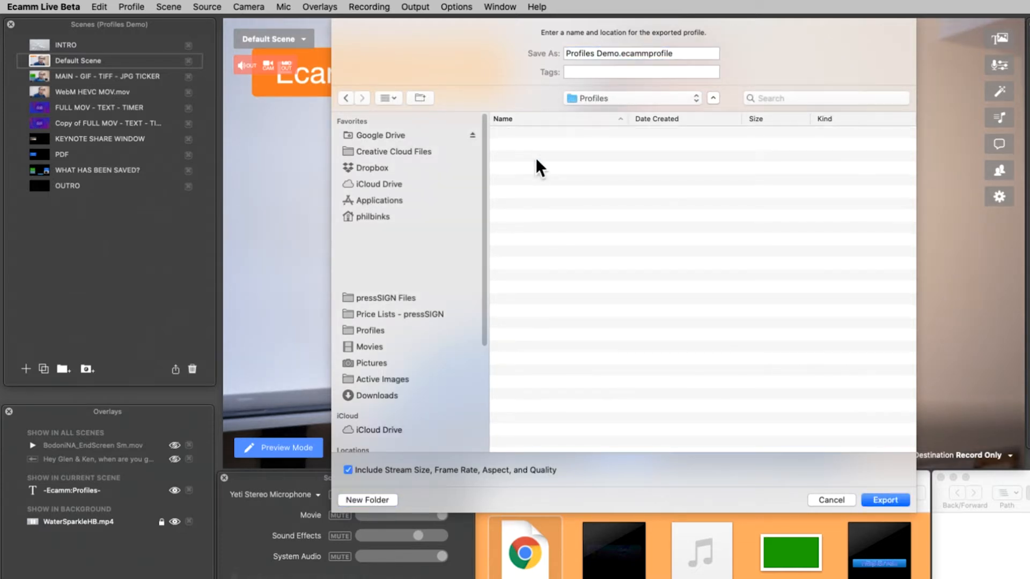
left_click(878, 500)
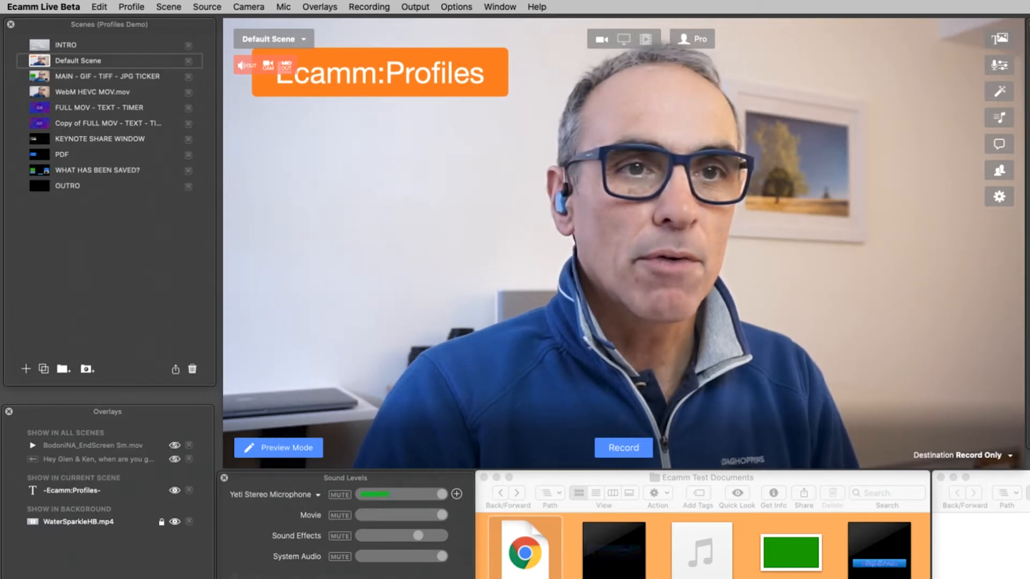
Open the Desktop's Profiles folder in Finder and examine the exported profile file's size in list view
double_click(1027, 354)
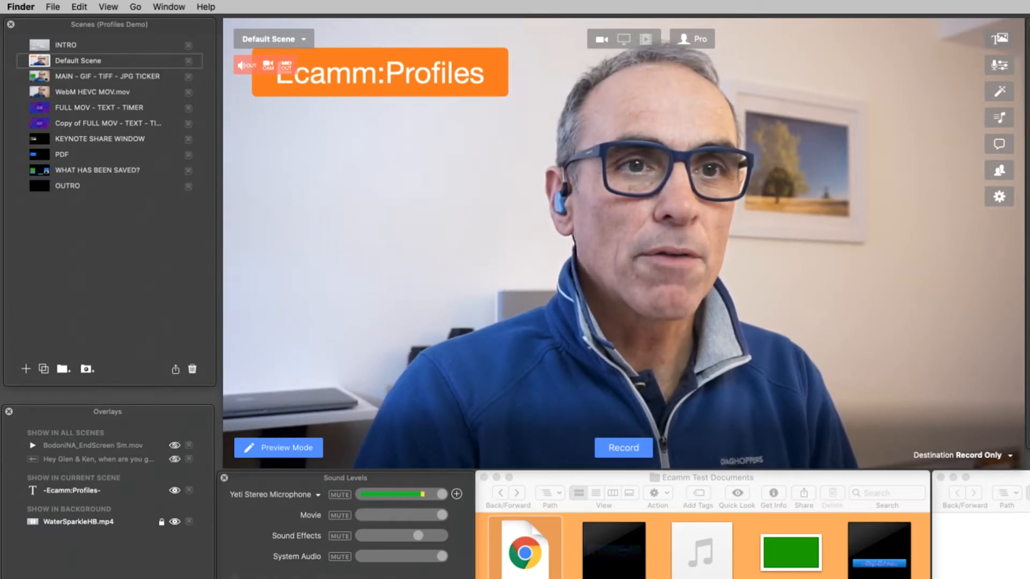
left_click_drag(808, 490, 1029, 190)
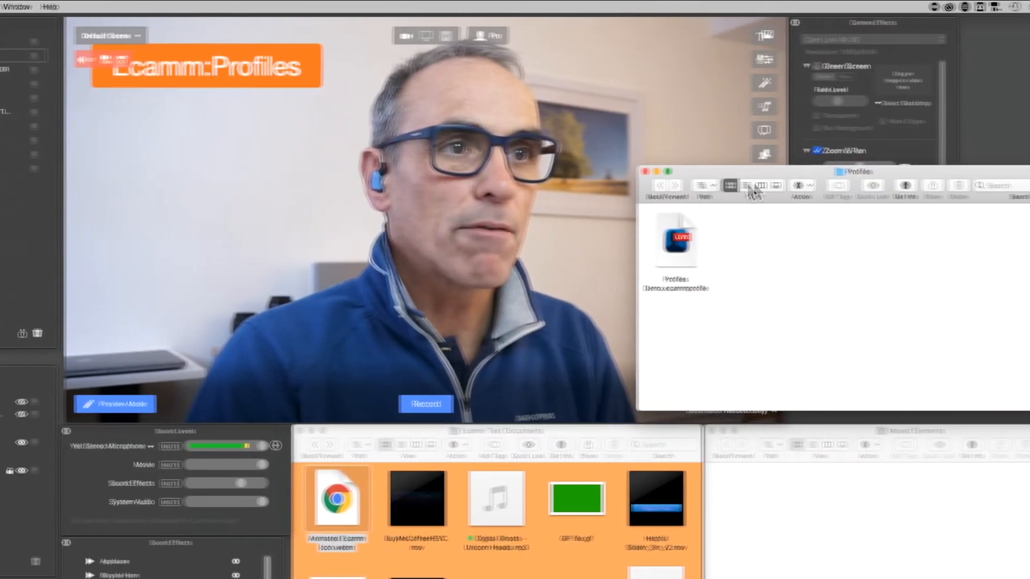
left_click(837, 185)
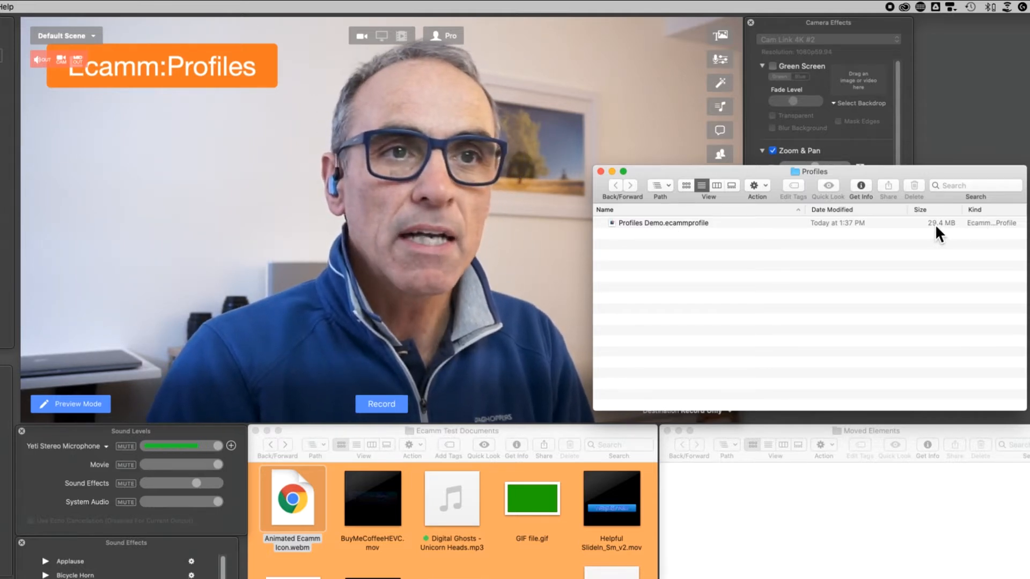
left_click(898, 222)
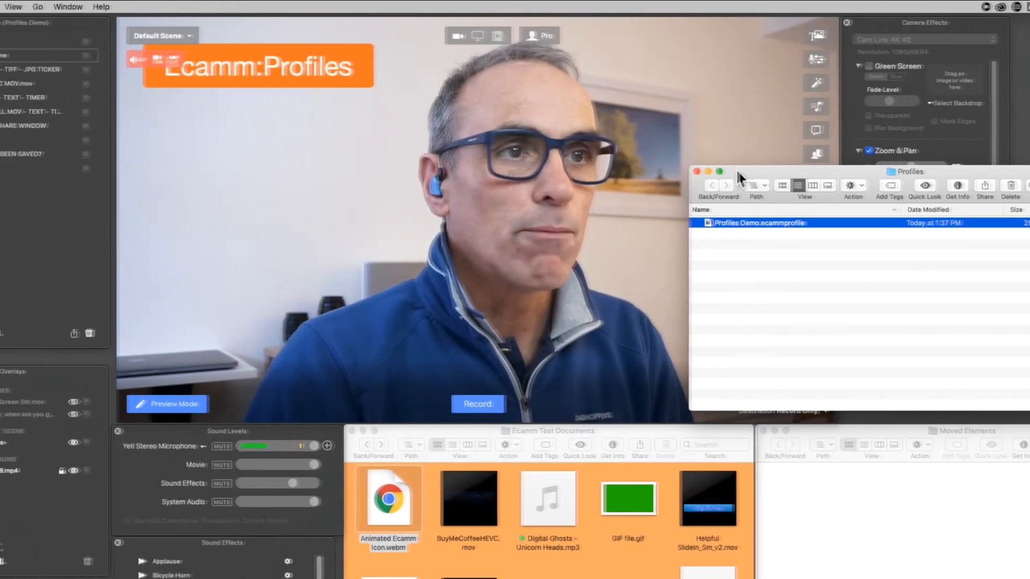
left_click_drag(647, 171, 796, 168)
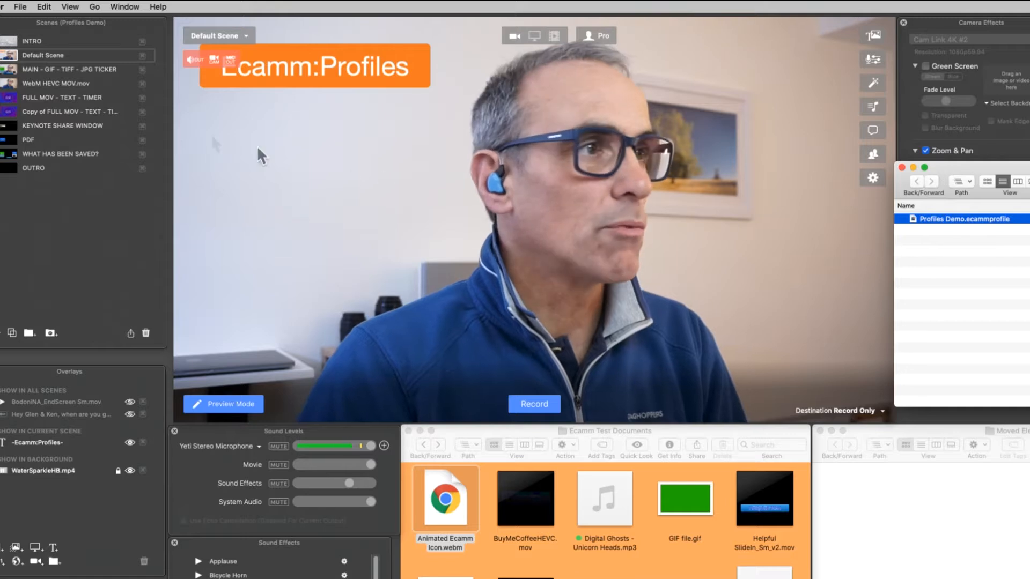
Return to Ecamm Live and switch to the New Blank Profile
left_click(314, 153)
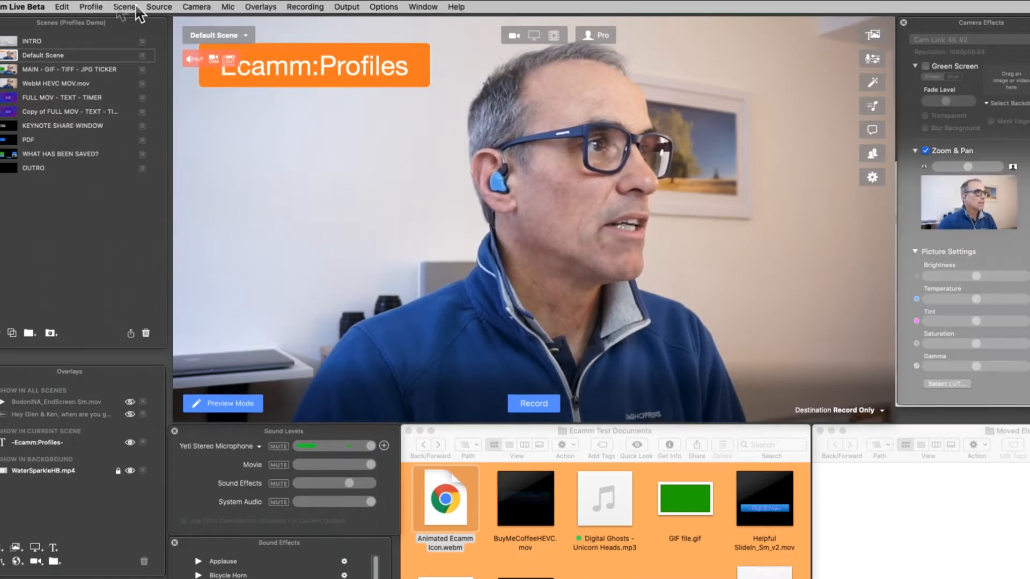
left_click(91, 6)
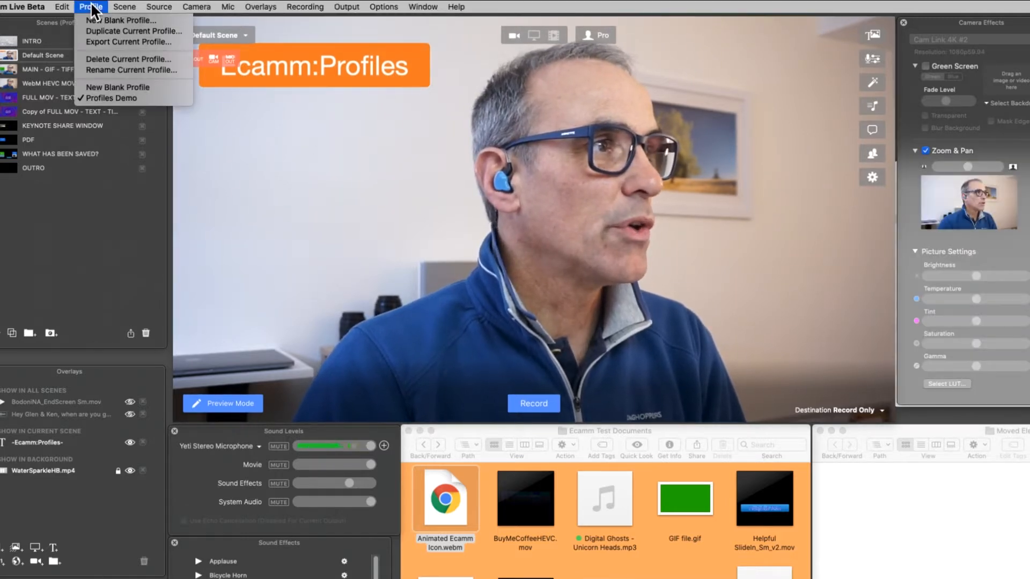
left_click(127, 87)
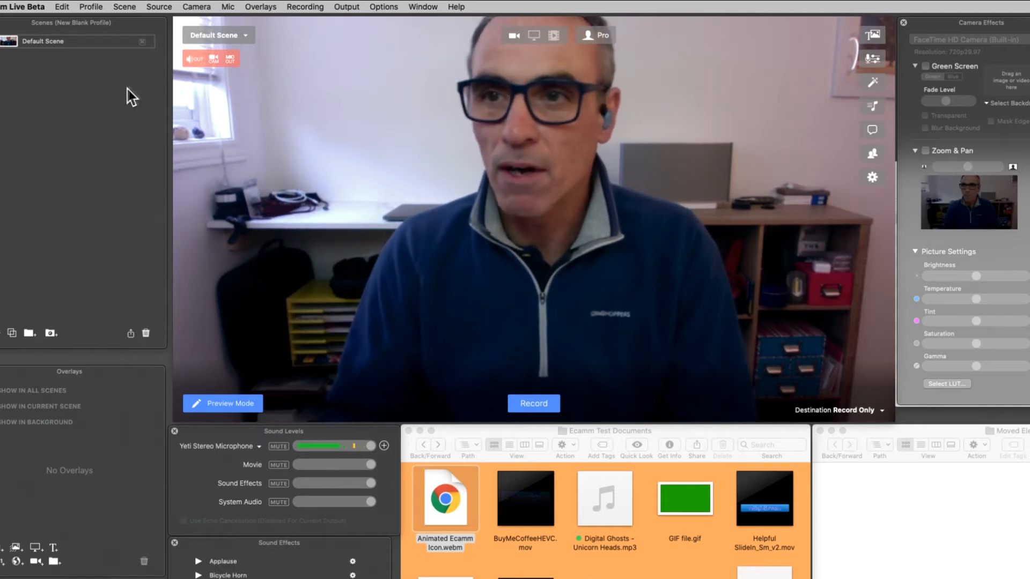
Examine the exported Profiles Demo.ecammprofile file in Finder and the profile commands and profile list in Ecamm Live
left_click(1028, 236)
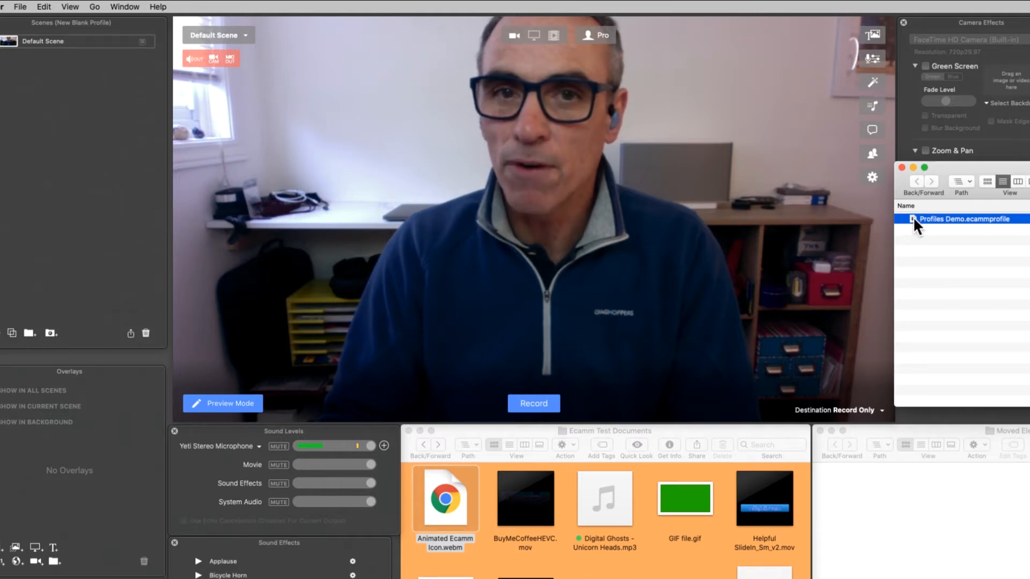
left_click(275, 129)
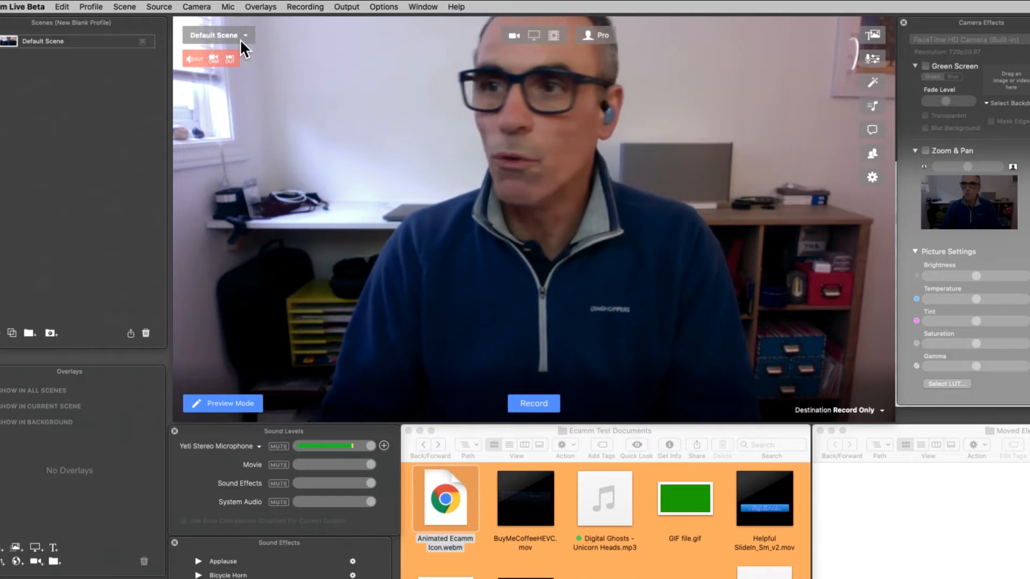
left_click(90, 7)
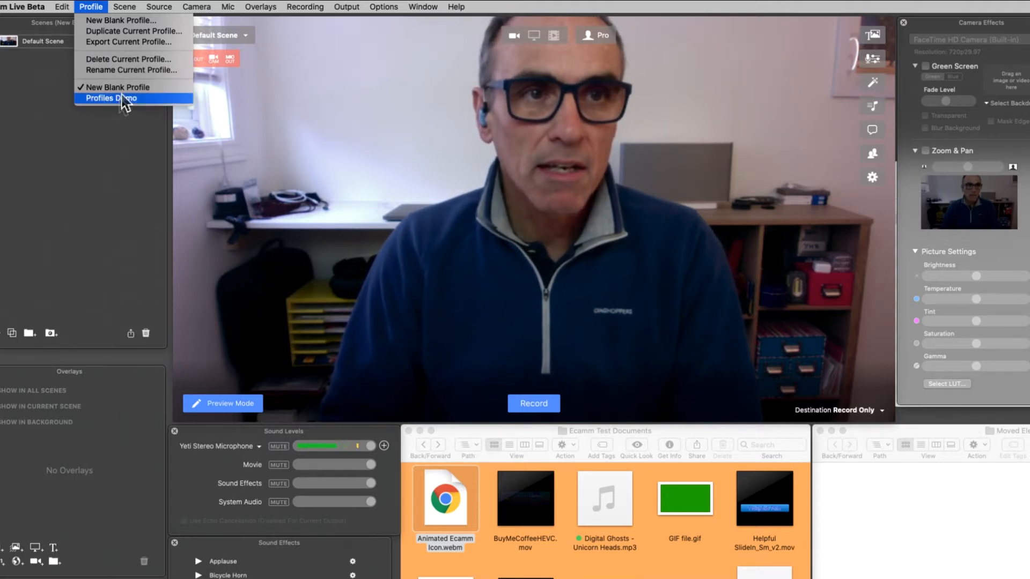
mouse_move(162, 8)
mouse_move(87, 10)
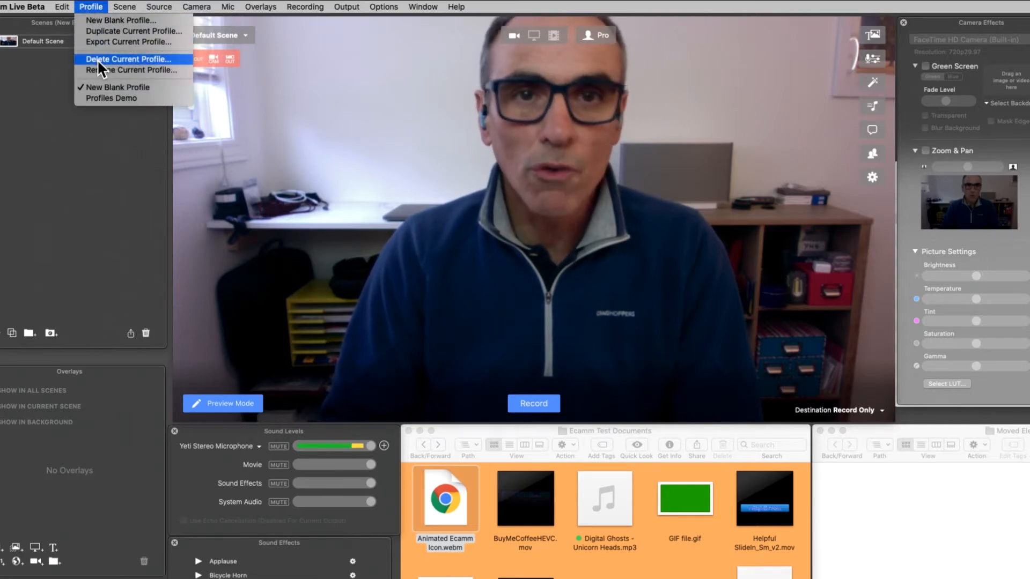
left_click(1022, 168)
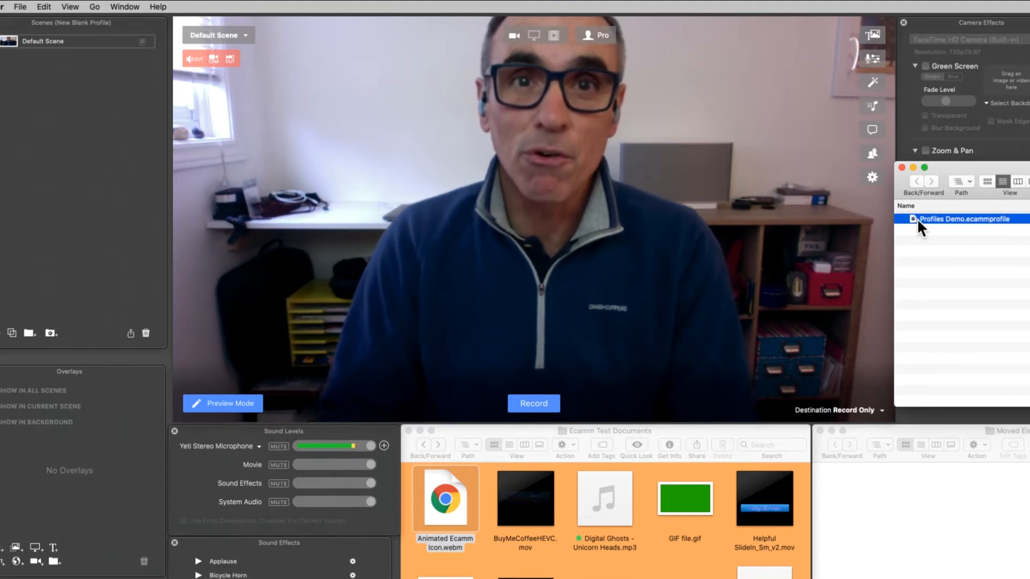
left_click(206, 36)
left_click(96, 6)
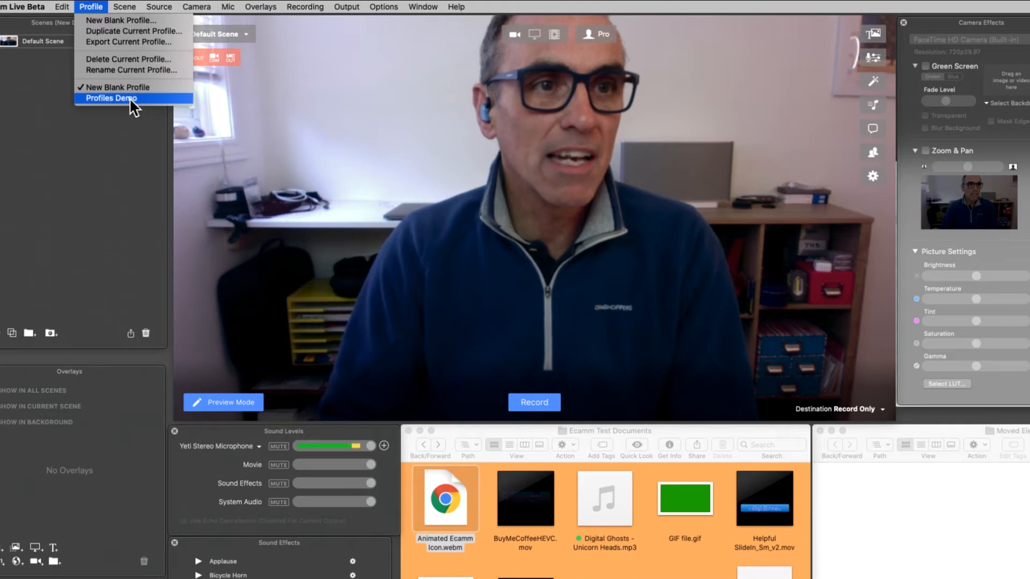
left_click(601, 171)
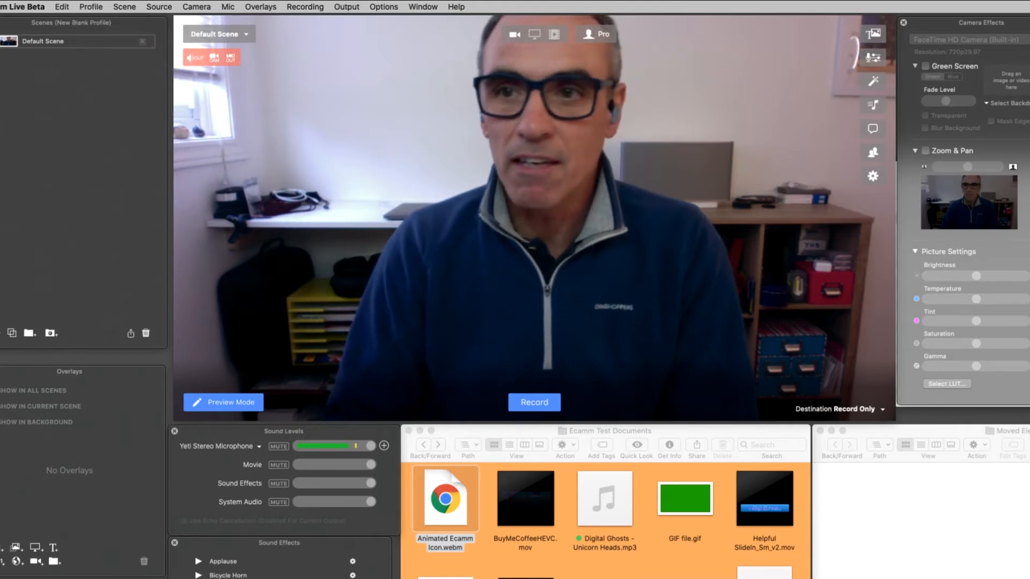
left_click(1027, 236)
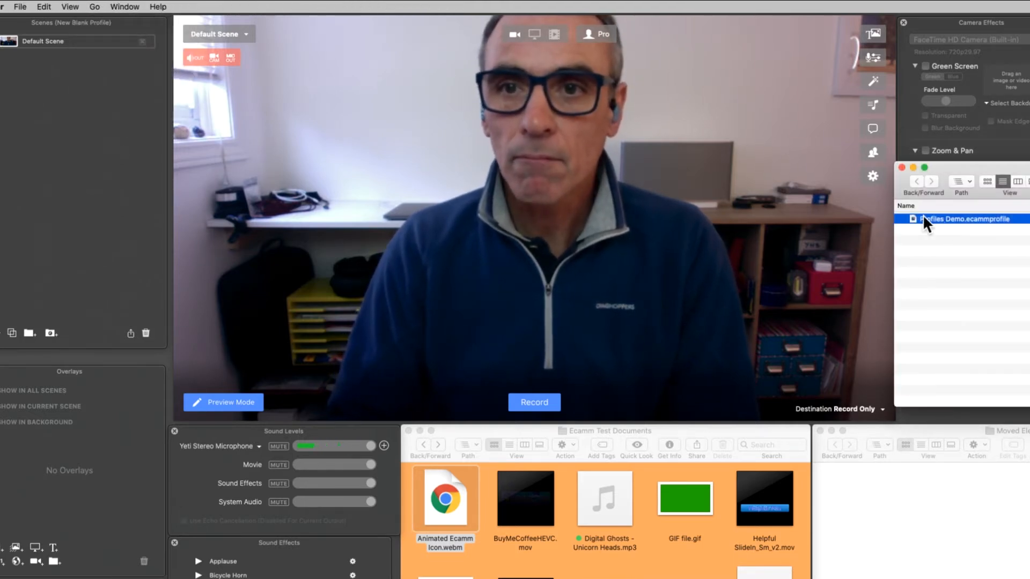
left_click(299, 104)
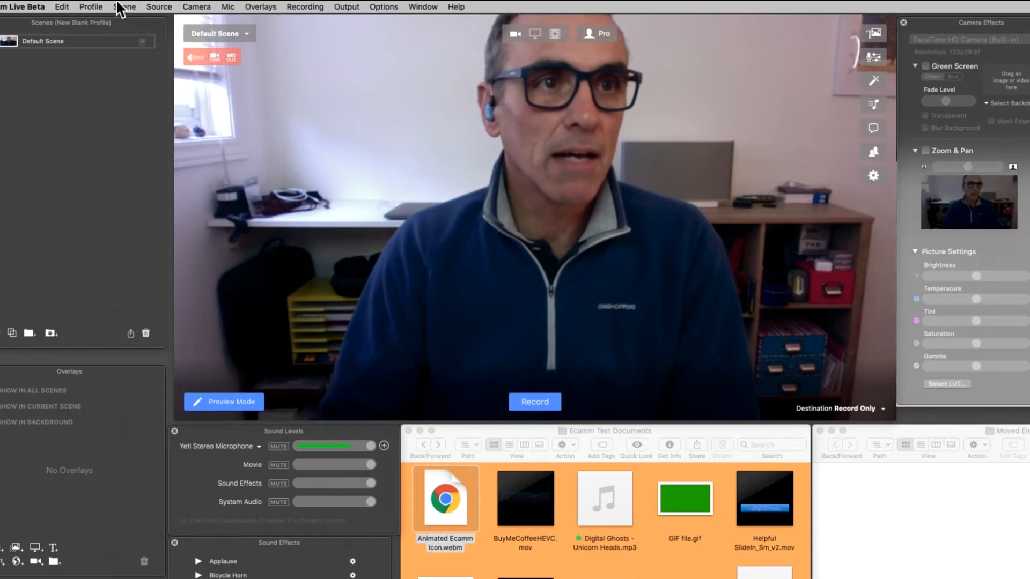
Switch to the Profiles Demo profile, delete it, and check the list of remaining profiles
left_click(91, 7)
left_click(116, 97)
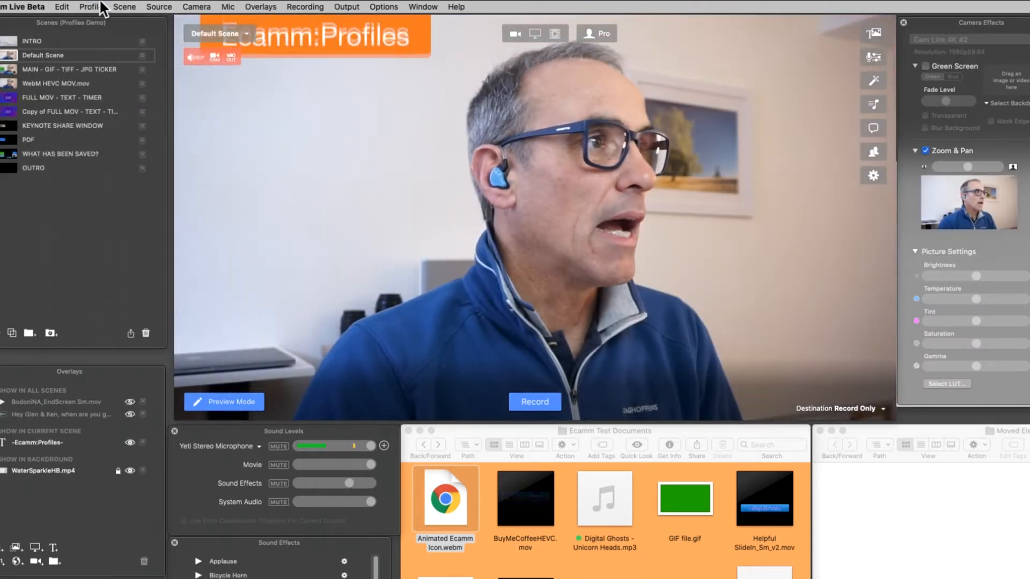
left_click(91, 6)
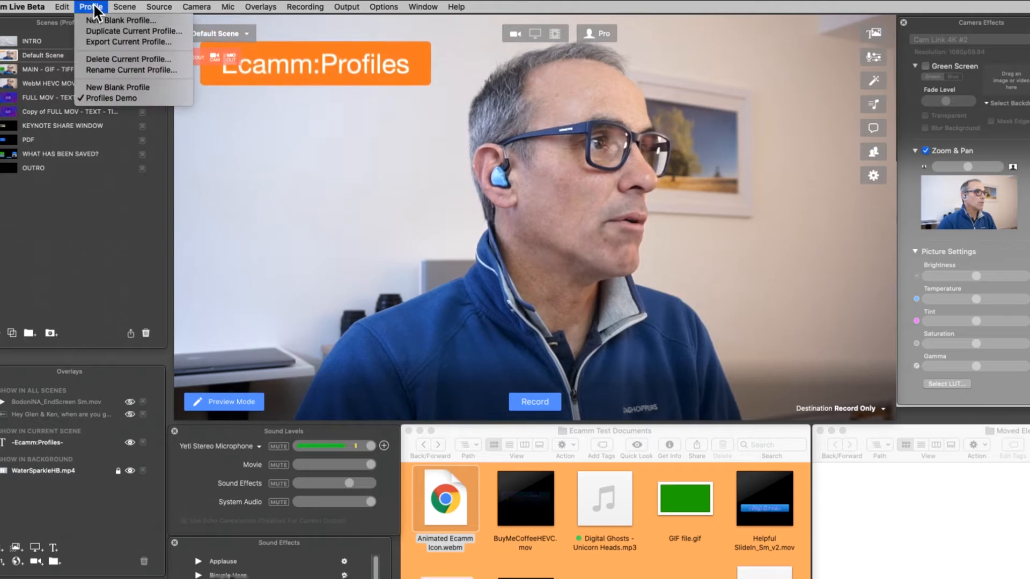
left_click(138, 58)
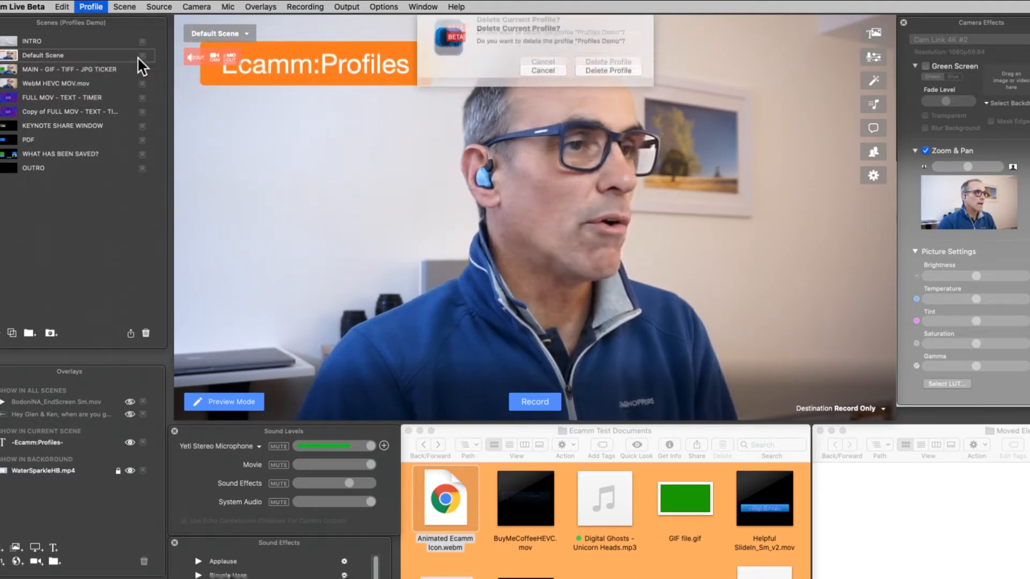
left_click(619, 69)
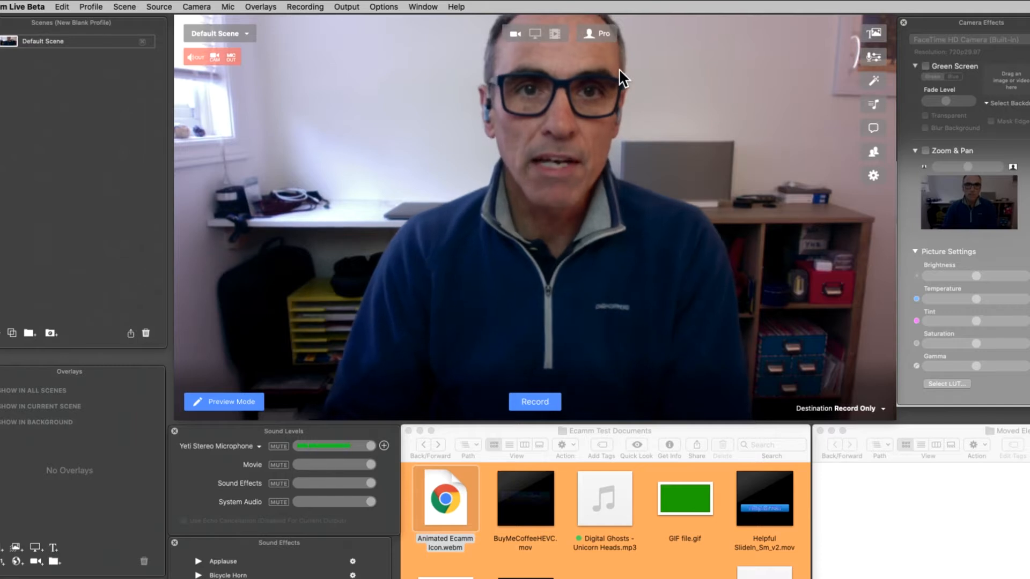
left_click(90, 6)
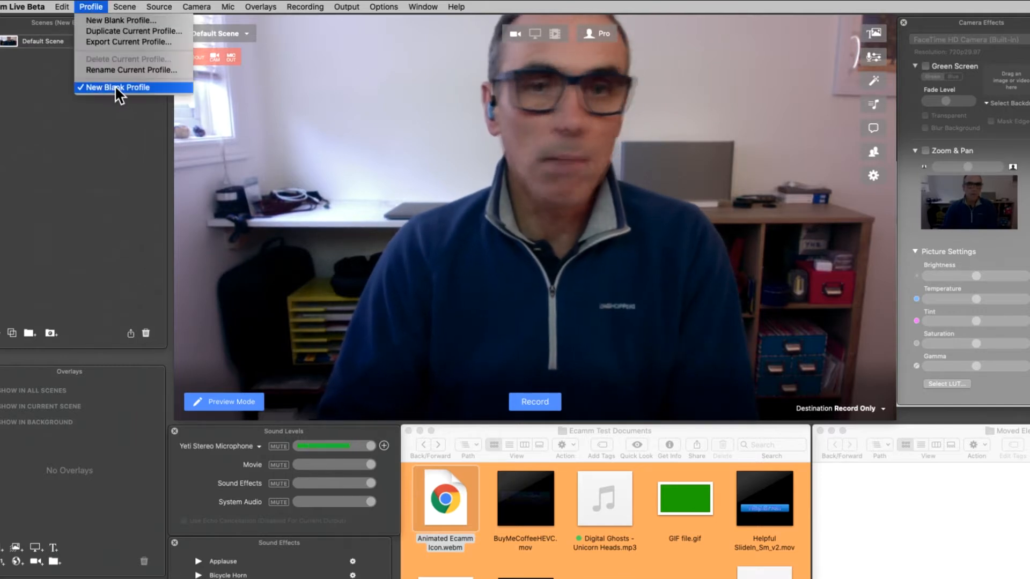
left_click(695, 216)
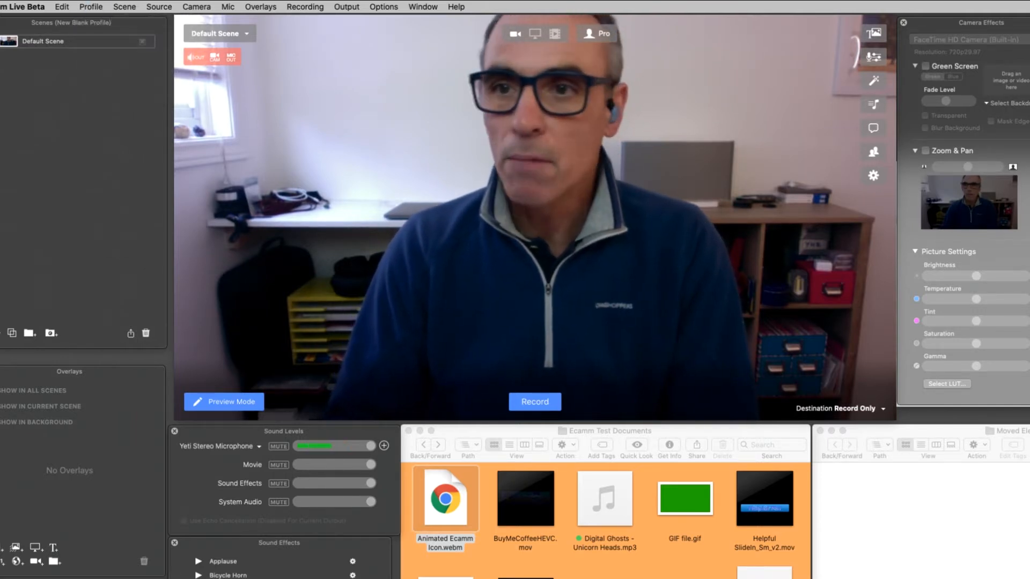
Import Profiles Demo.ecammprofile from the Finder Profiles folder into Ecamm Live and show its Default Scene
left_click(960, 219)
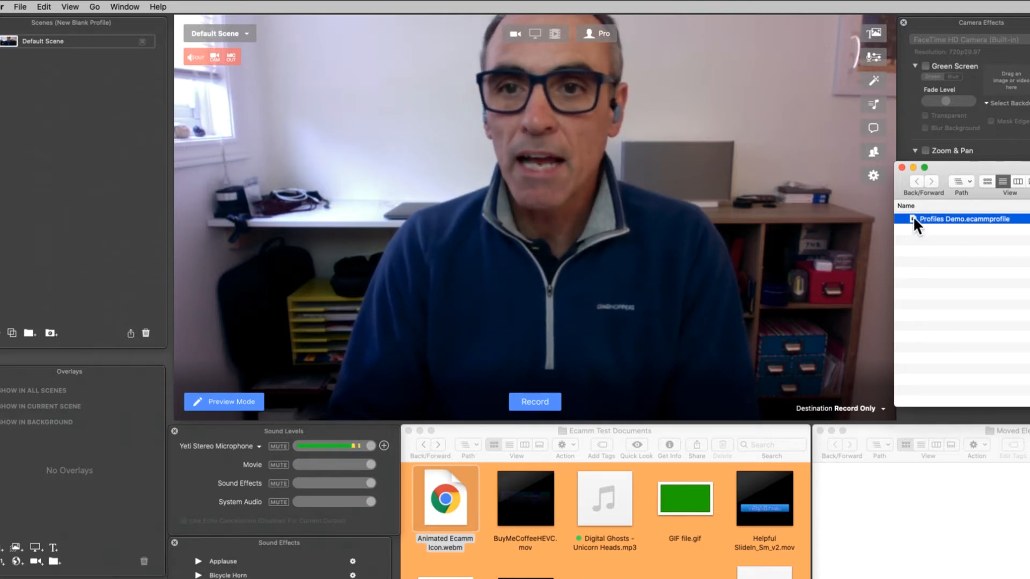
left_click_drag(913, 217, 521, 168)
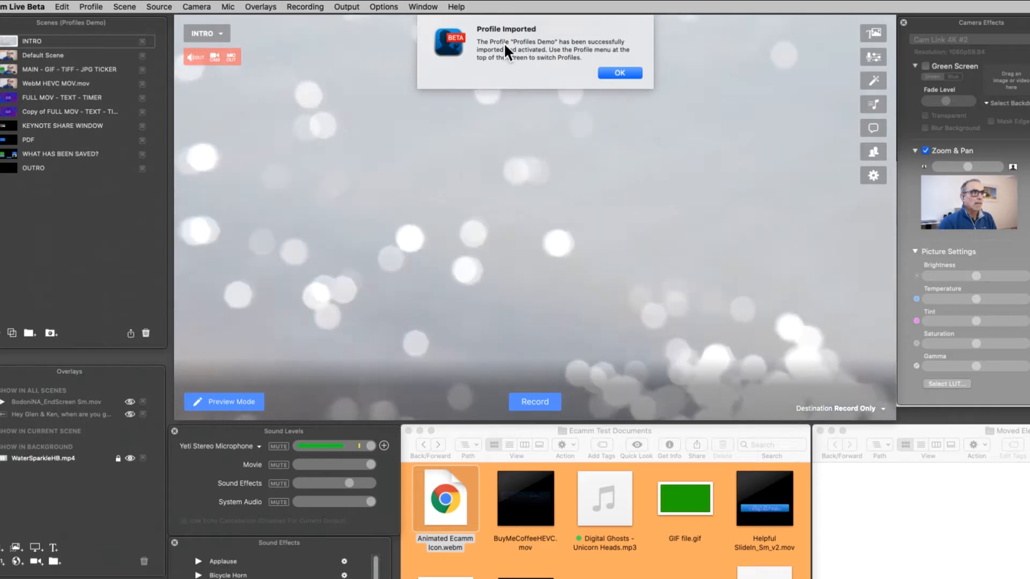
left_click(620, 72)
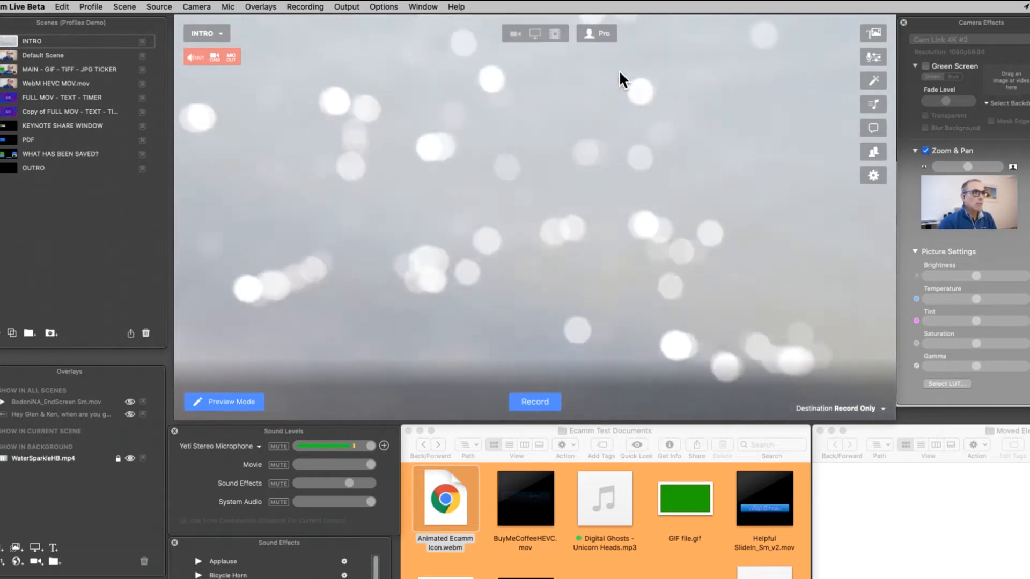
left_click(21, 56)
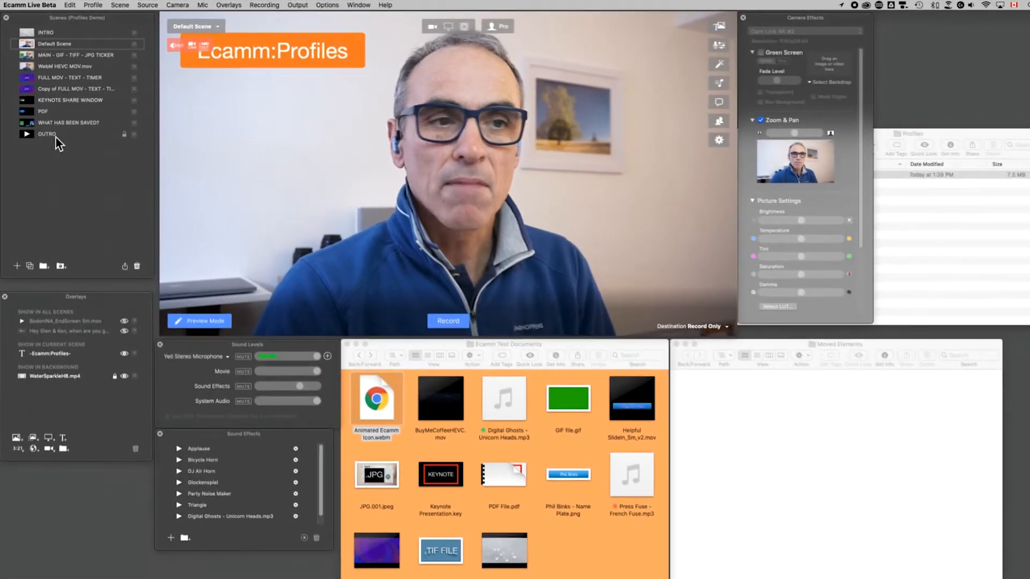
Open the Desktop's Profiles folder in Finder, examine the exported profile file, and close the folder window
left_click(439, 343)
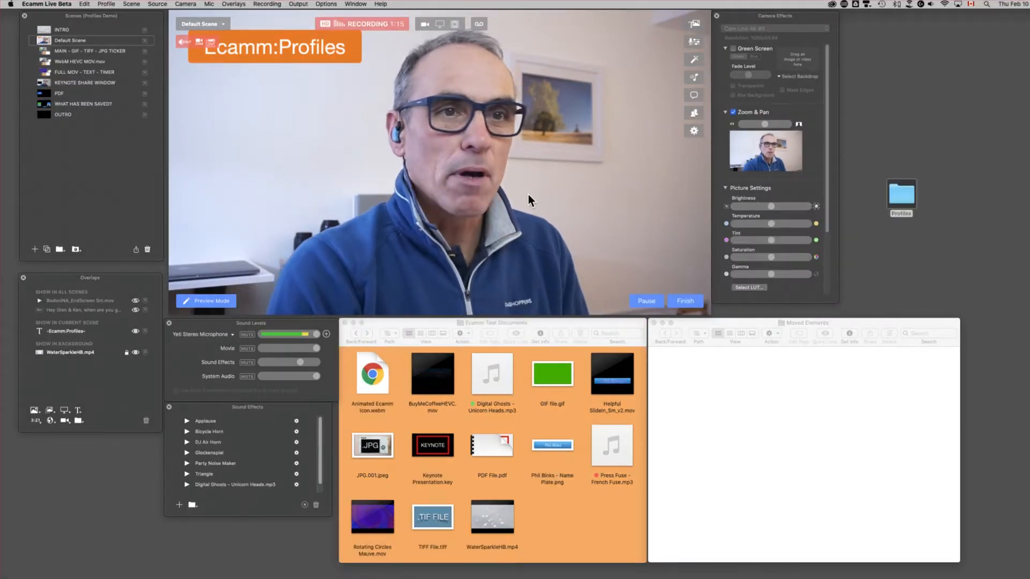
left_click(433, 328)
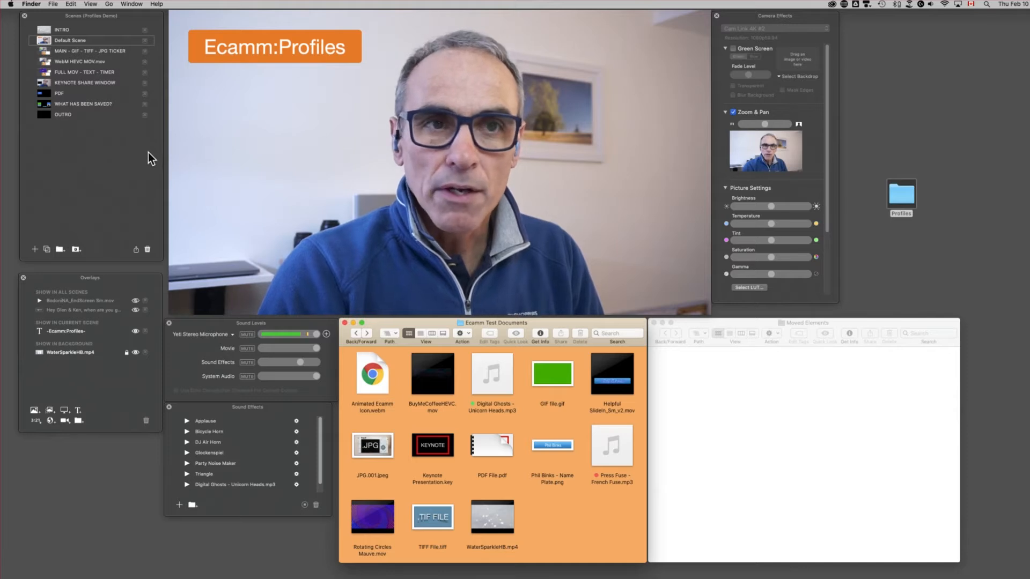
double_click(901, 200)
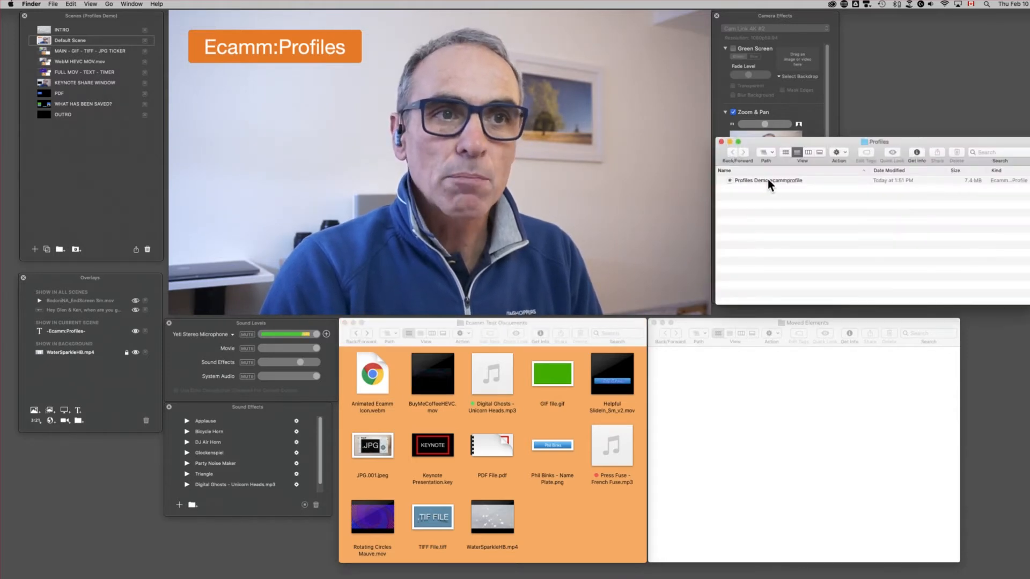
left_click(738, 183)
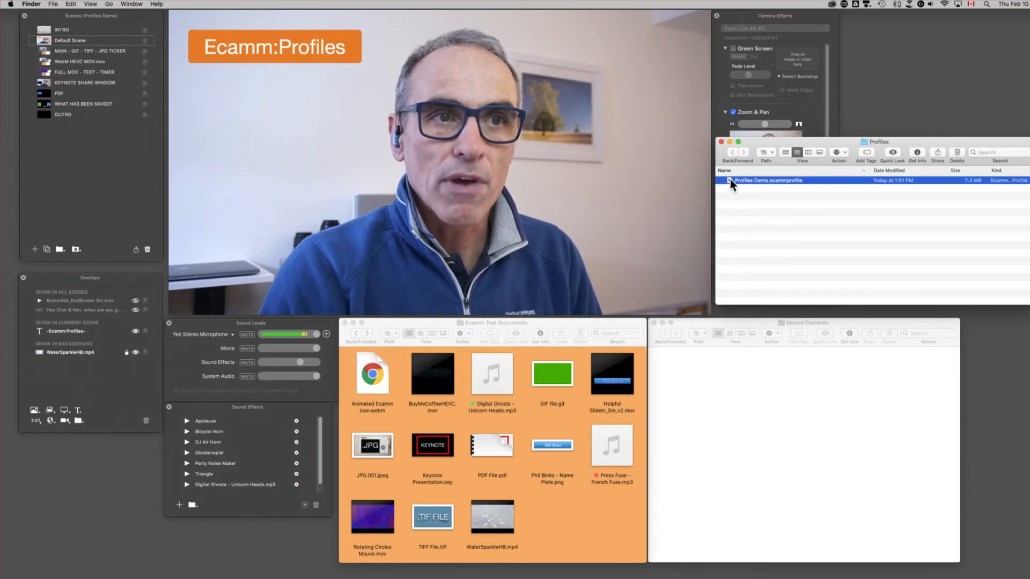
mouse_move(454, 141)
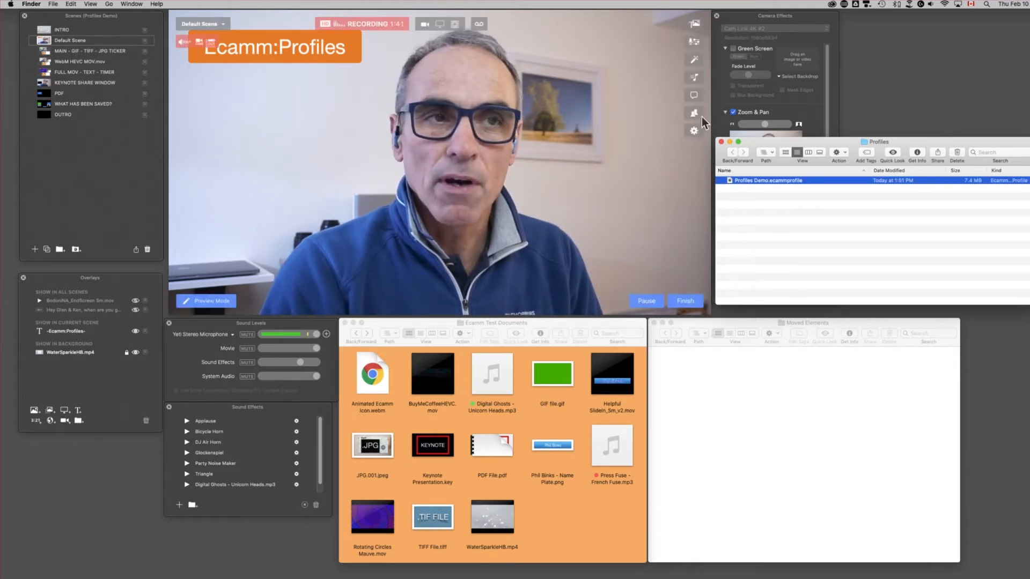
left_click(721, 142)
mouse_move(182, 27)
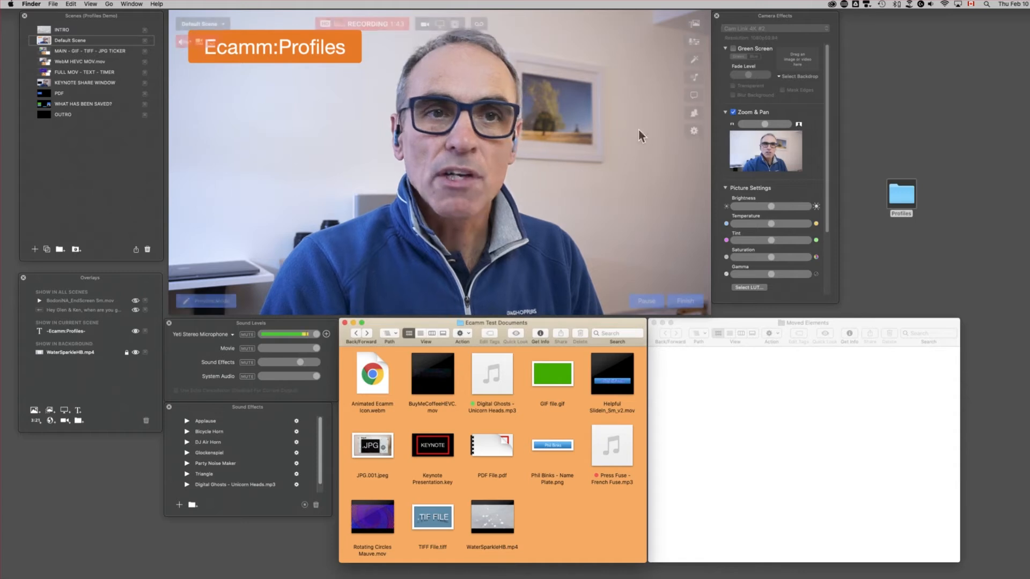
left_click(205, 51)
left_click(106, 4)
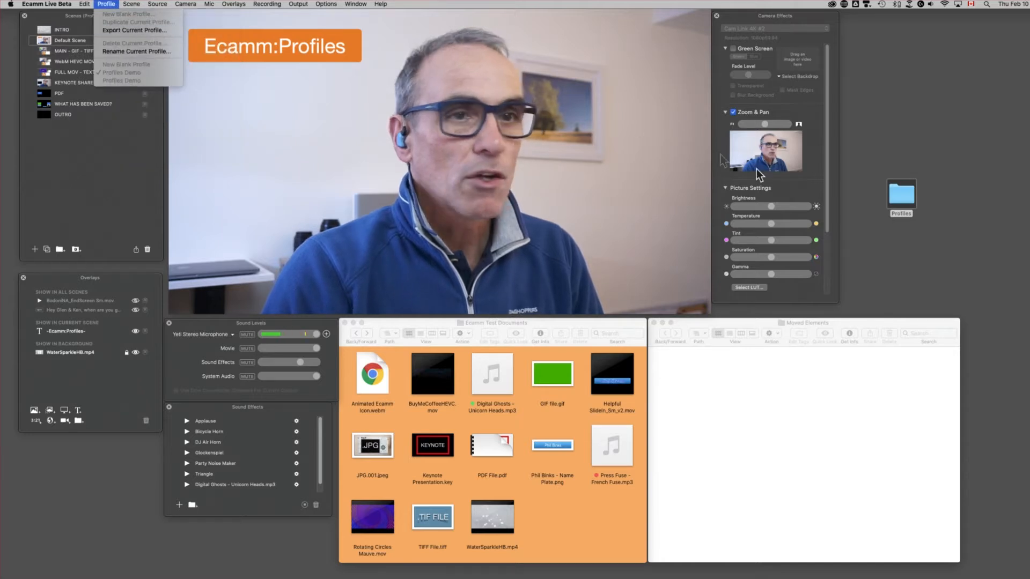
left_click(853, 200)
double_click(901, 197)
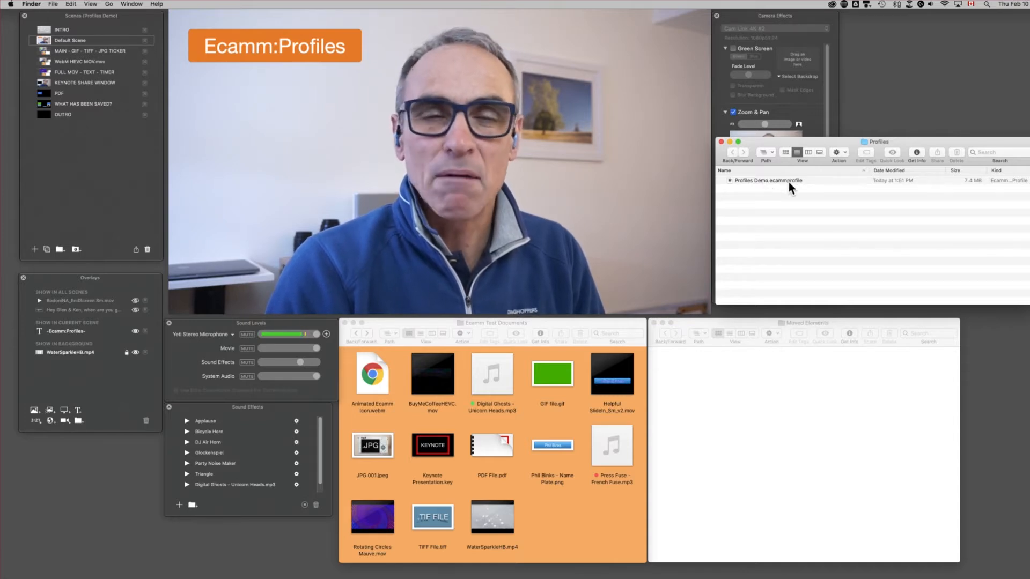
mouse_move(669, 143)
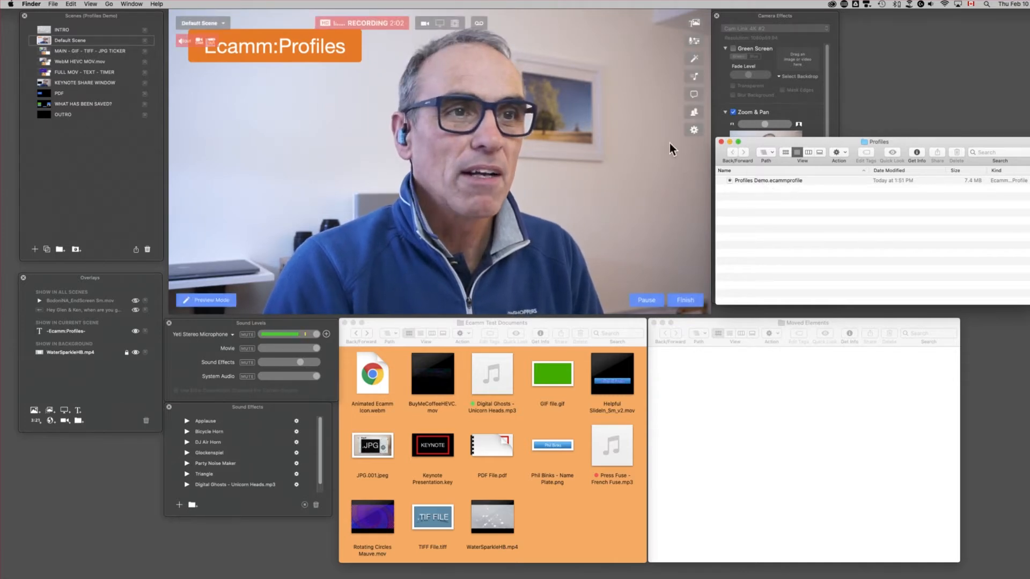
left_click(721, 141)
mouse_move(544, 163)
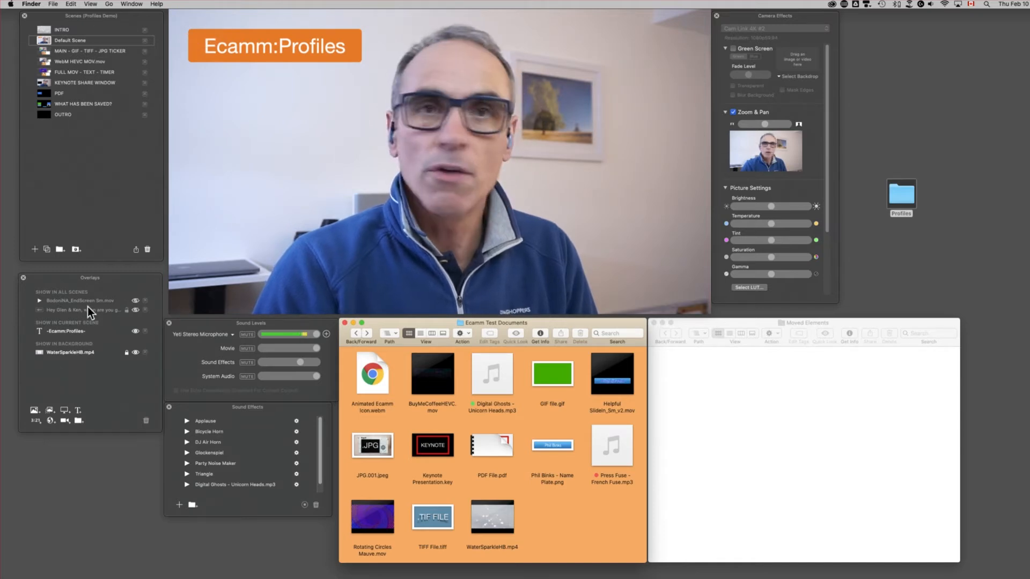
mouse_move(476, 457)
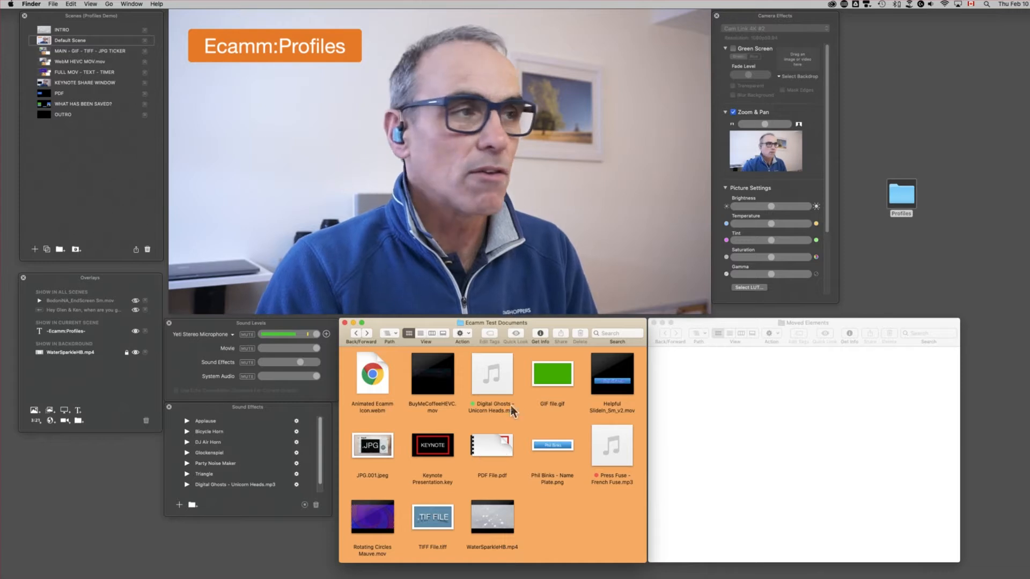
mouse_move(249, 245)
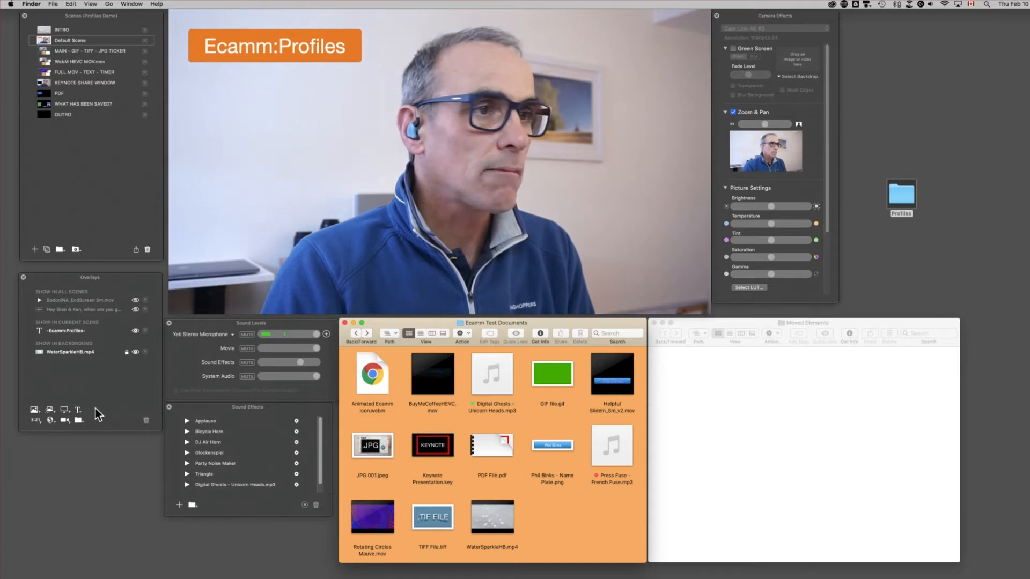
mouse_move(320, 53)
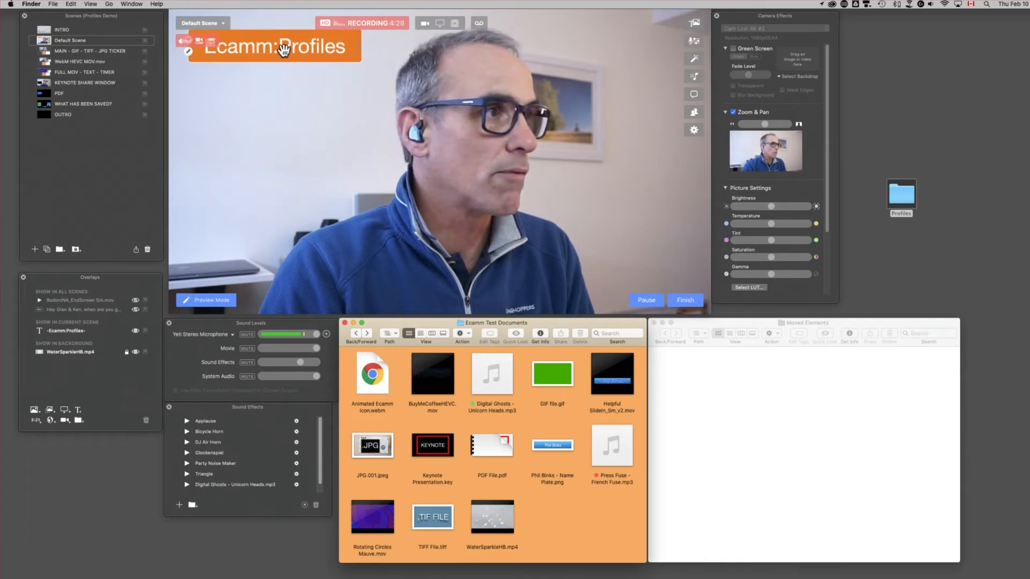
Show the MAIN - GIF - TIFF - JPG TICKER scene and move GIF file.gif and JPG.001.jpeg into the Moved Elements folder
left_click(43, 50)
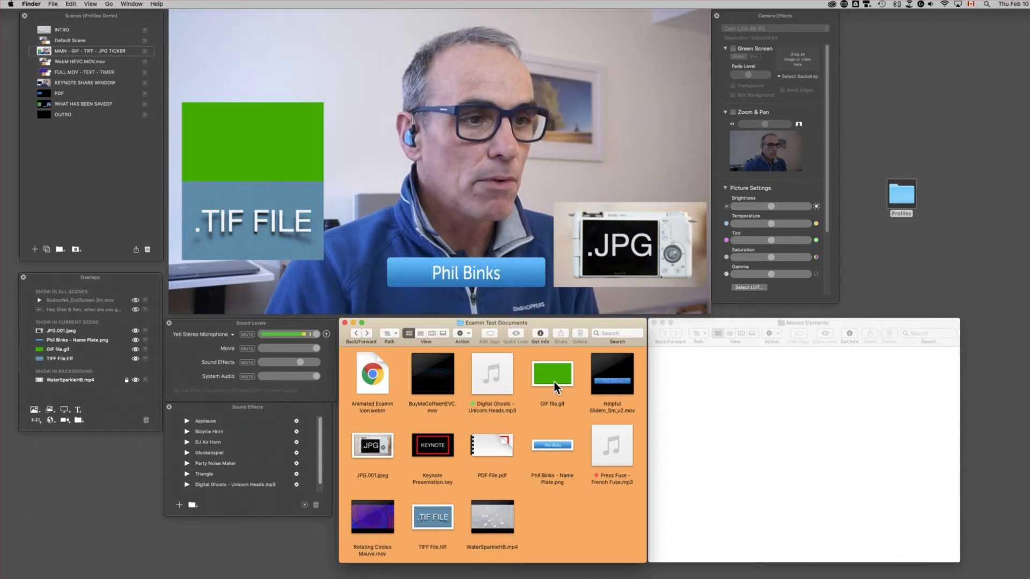
left_click_drag(548, 373, 726, 364)
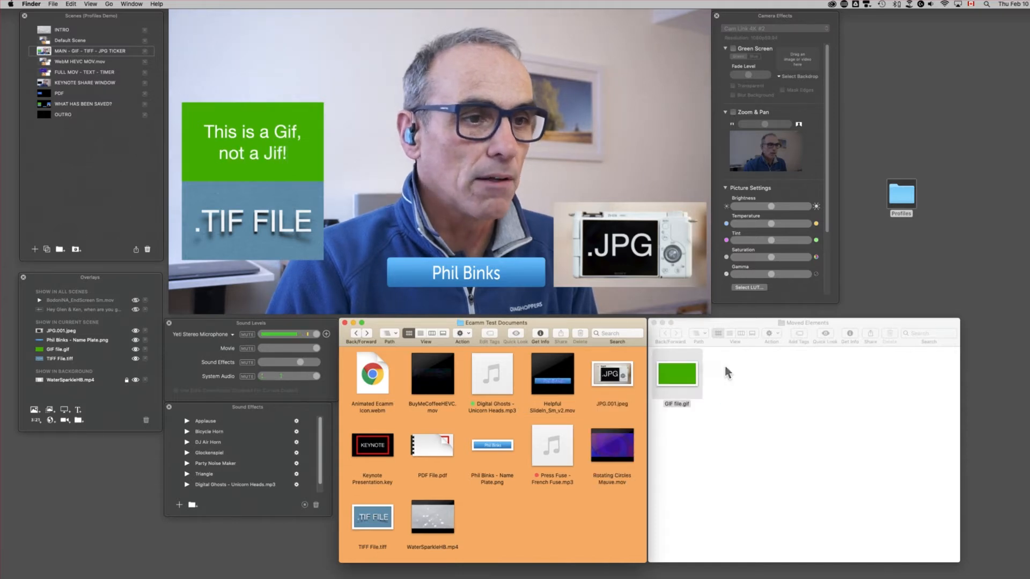
left_click_drag(602, 376, 736, 375)
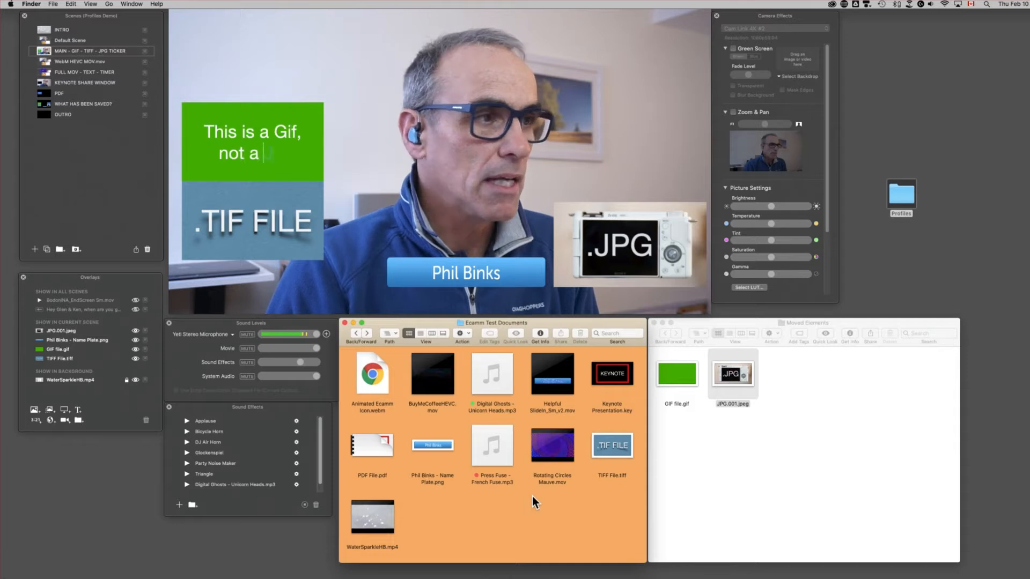
Move TIFF File.tiff and the name plate PNG into Moved Elements, and reload the MAIN - GIF - TIFF - JPG TICKER scene via Default Scene
left_click_drag(621, 442, 805, 400)
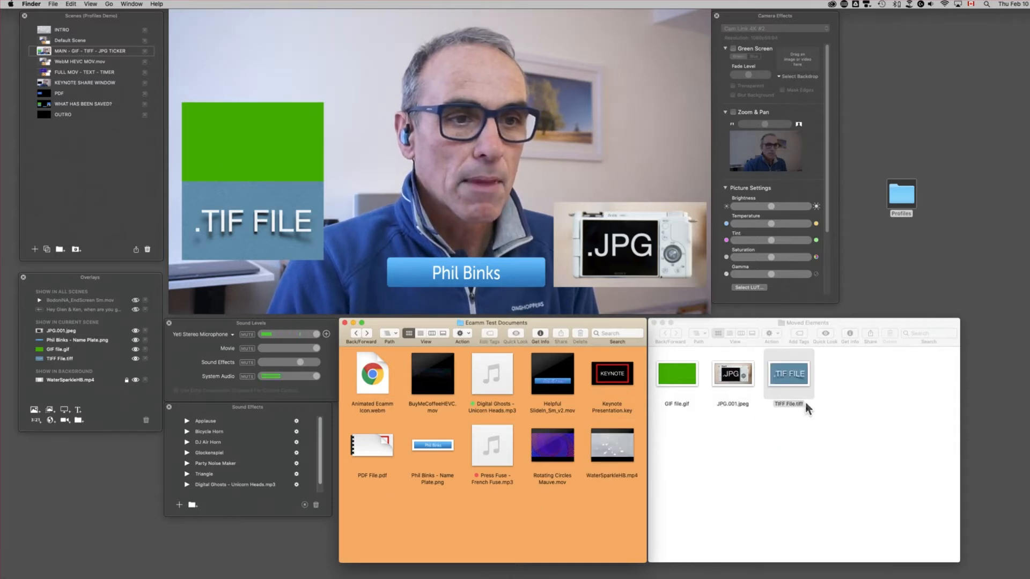
left_click_drag(433, 449, 907, 384)
left_click(791, 473)
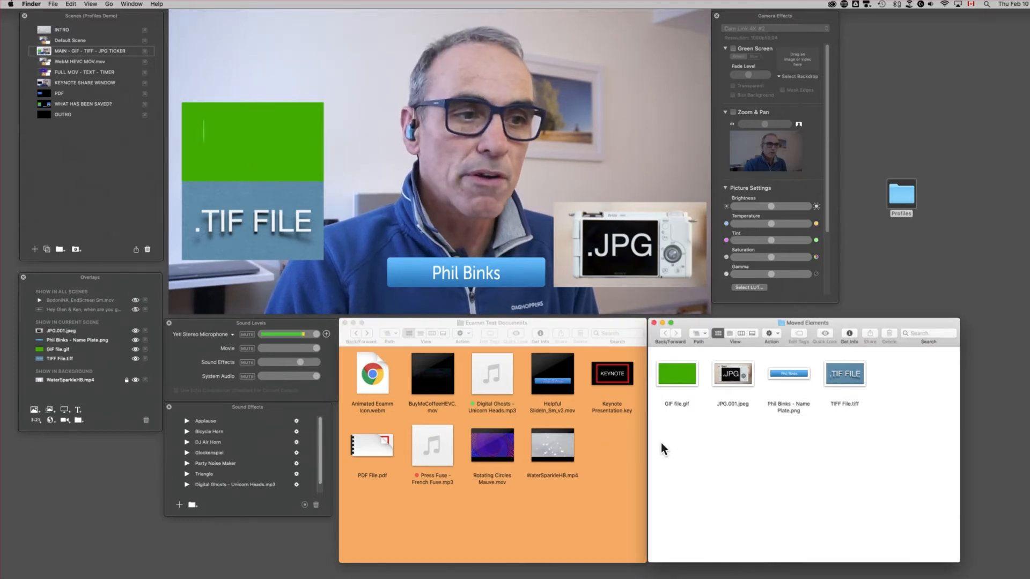
left_click(43, 40)
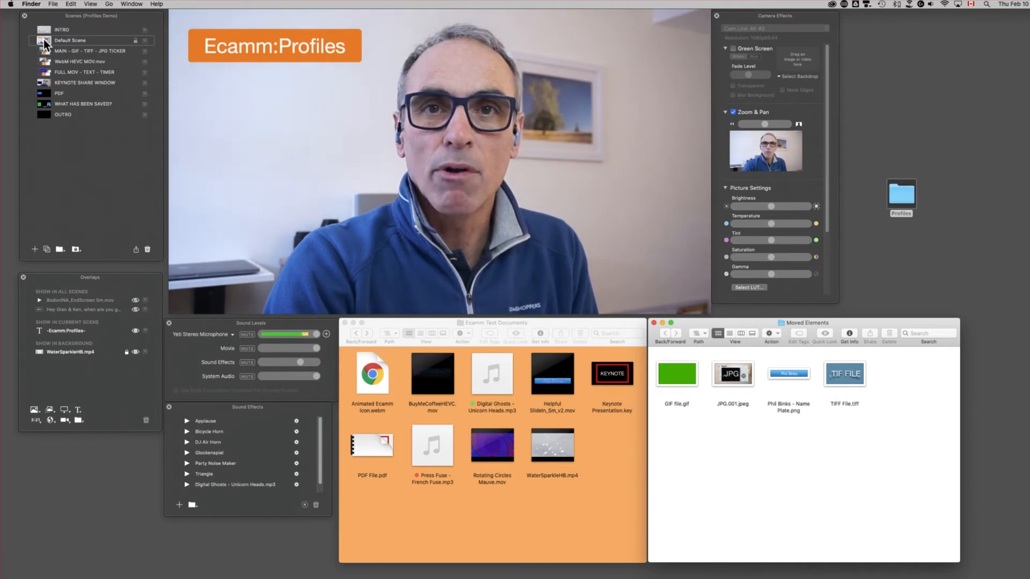
key("Down")
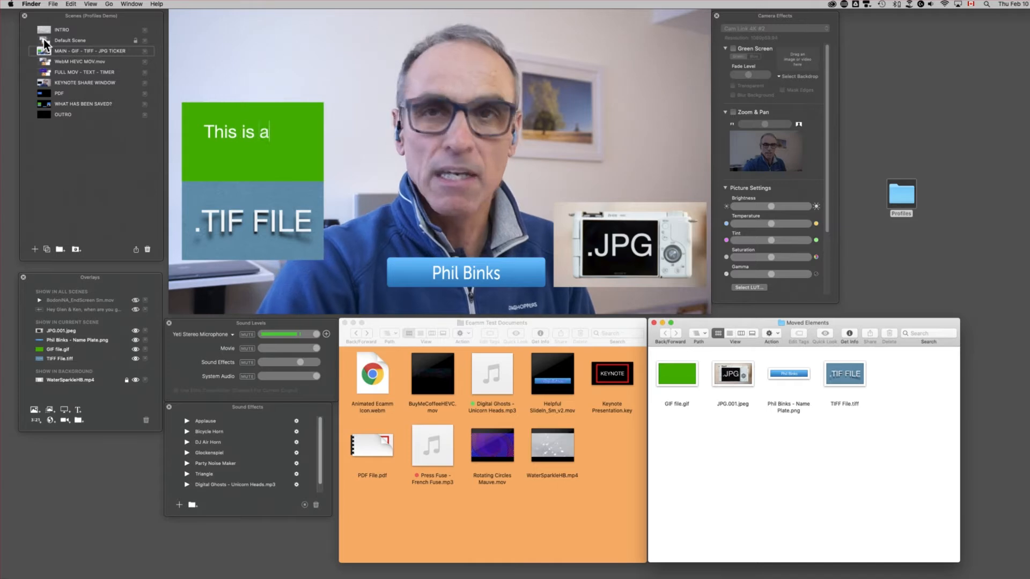
Show the WebM HEVC MOV.mov scene and replay its Animated Ecamm Icon, Helpful SlideIn_Sm_v2.mov and BuyMeCoffeeHEVC.mov overlays
key("Down")
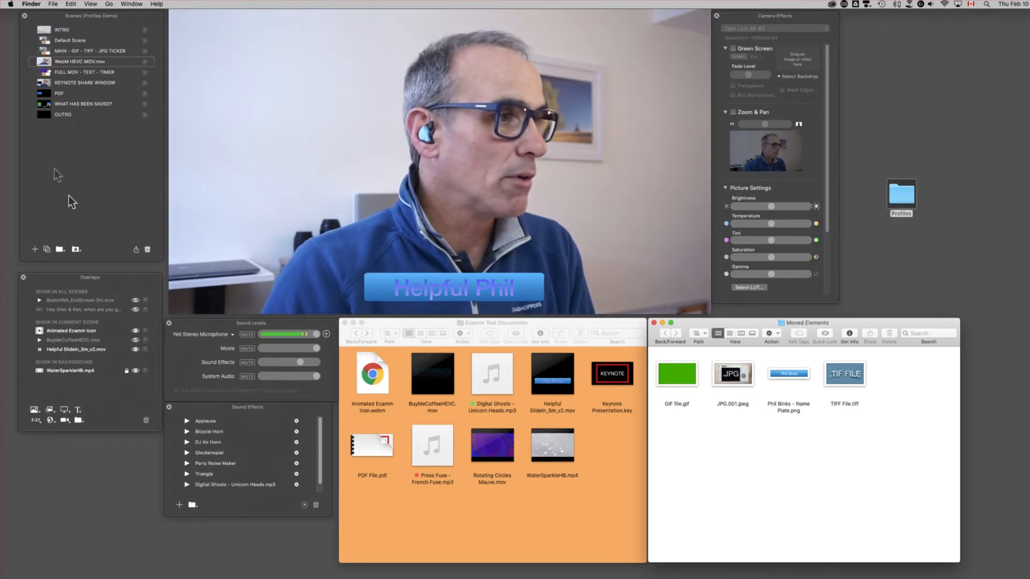
left_click(136, 331)
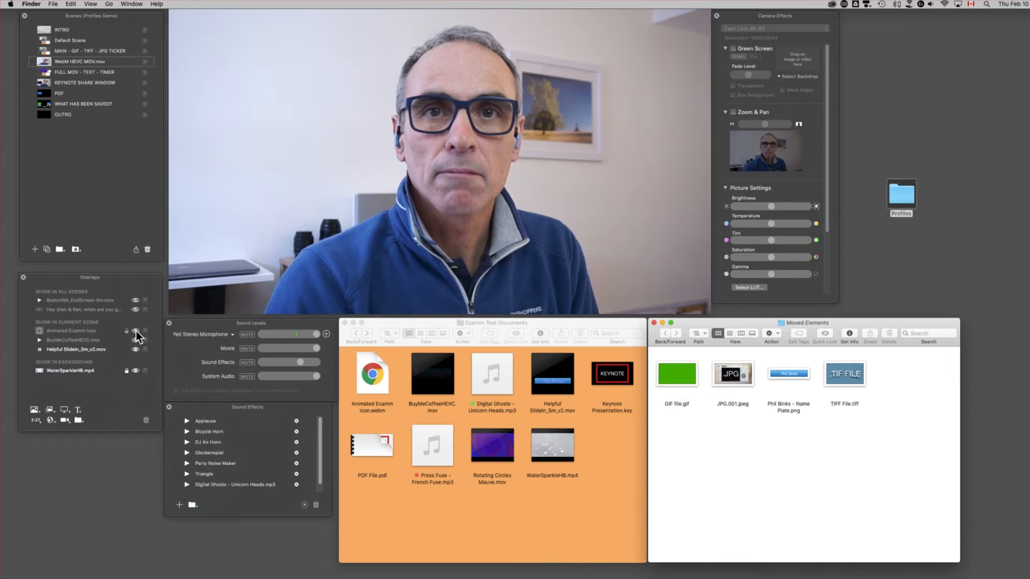
left_click(135, 331)
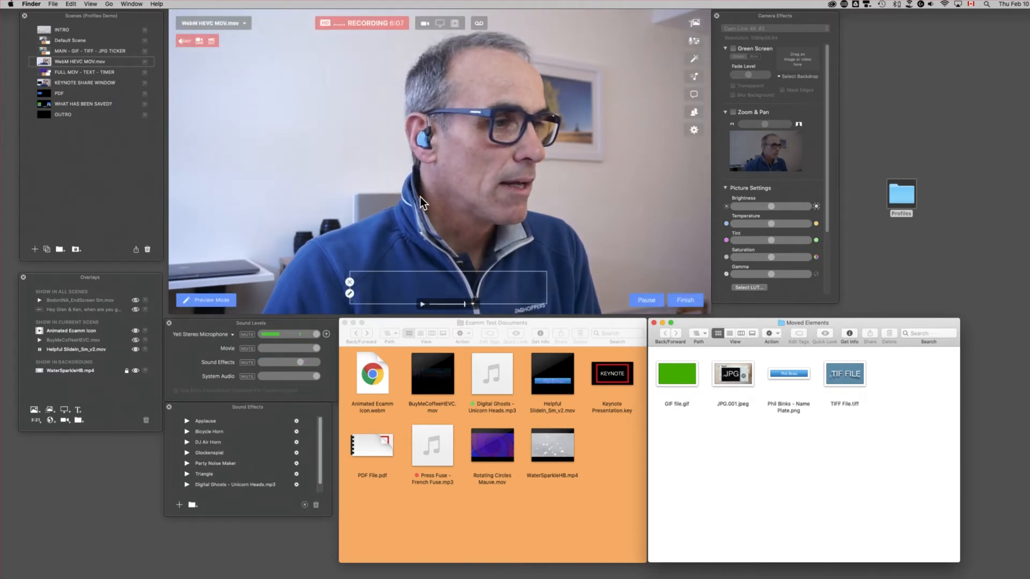
left_click(134, 350)
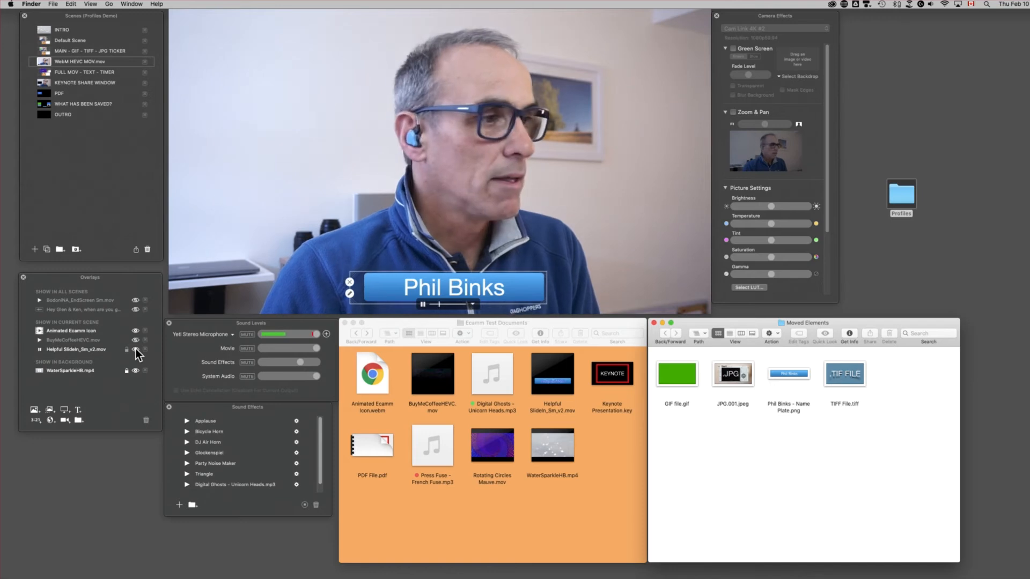
left_click(136, 339)
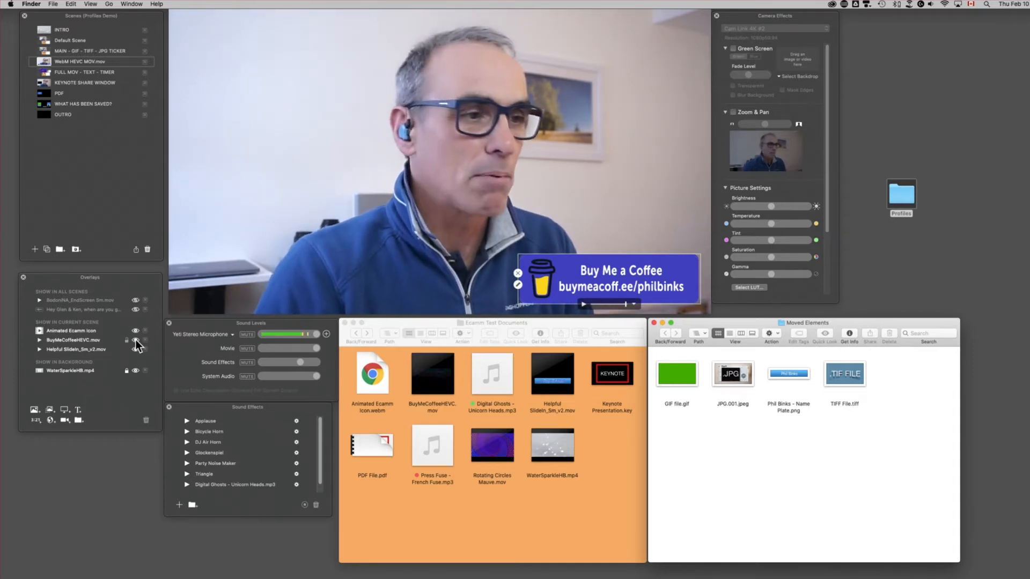
Move Helpful SlideIn_Sm_v2.mov, BuyMeCoffeeHEVC.mov and Animated Ecamm Icon.webm from Ecamm Test Documents into the Moved Elements folder
left_click(565, 532)
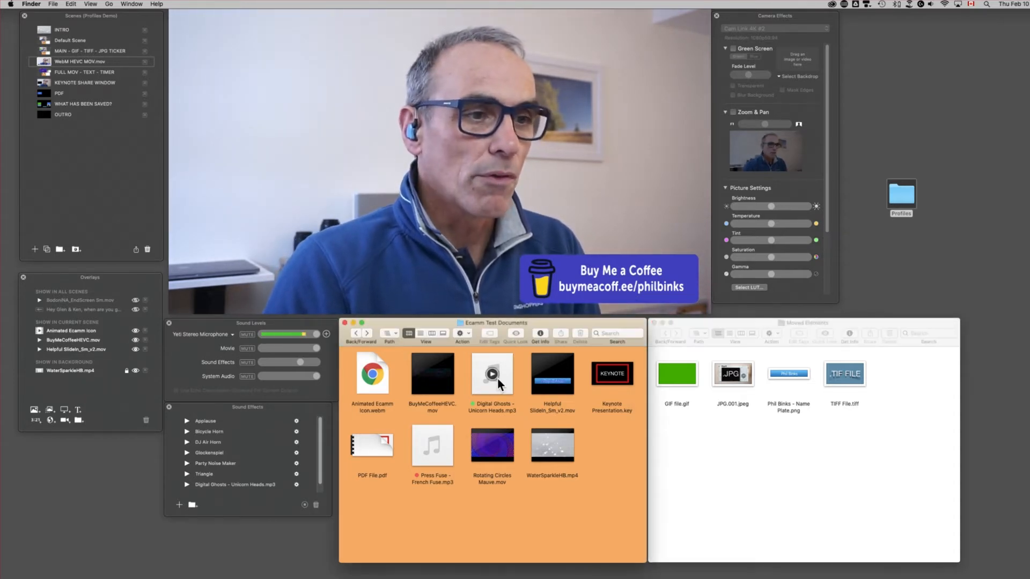
left_click_drag(563, 378, 801, 450)
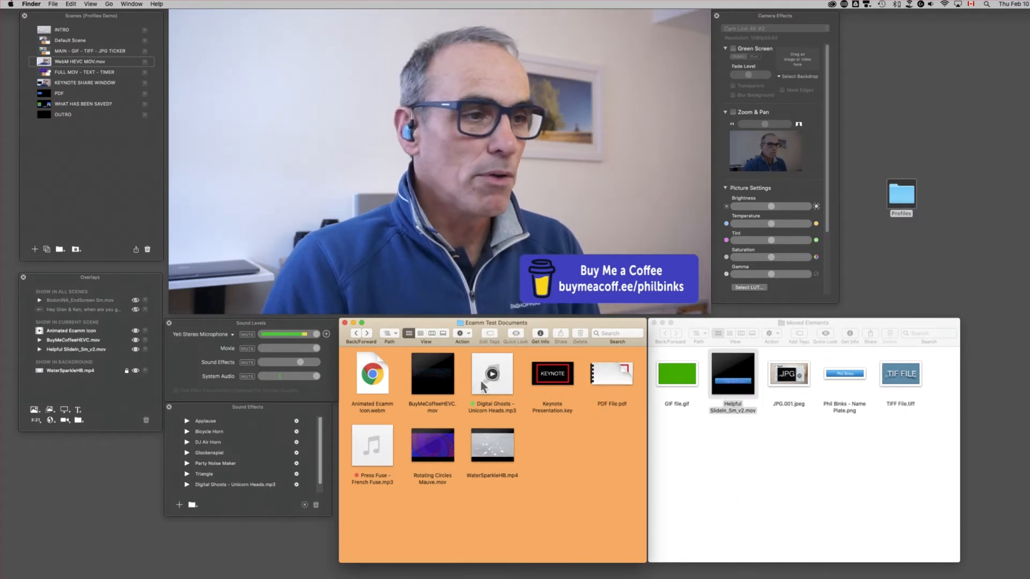
left_click_drag(466, 393, 784, 469)
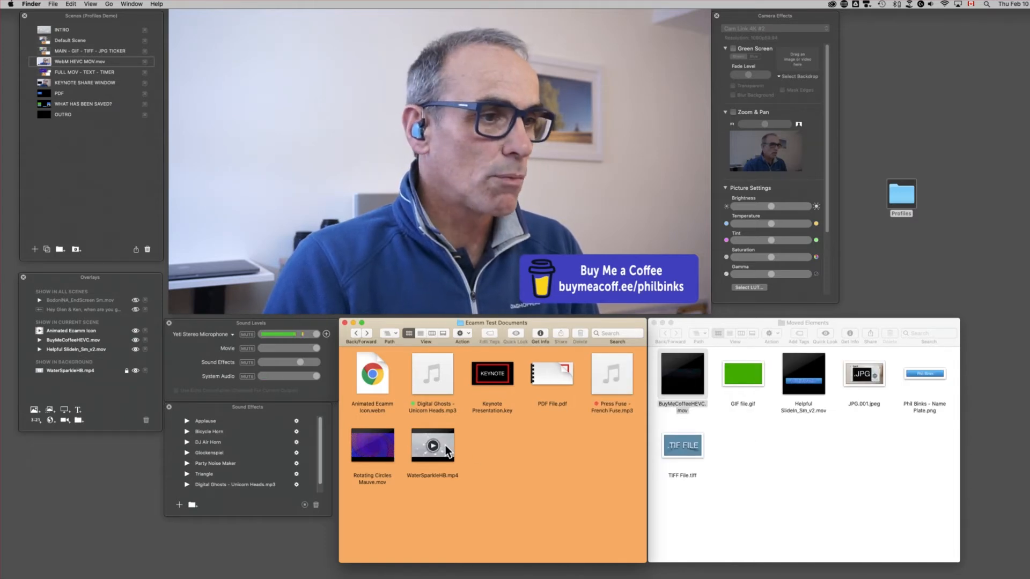
left_click_drag(381, 394, 841, 472)
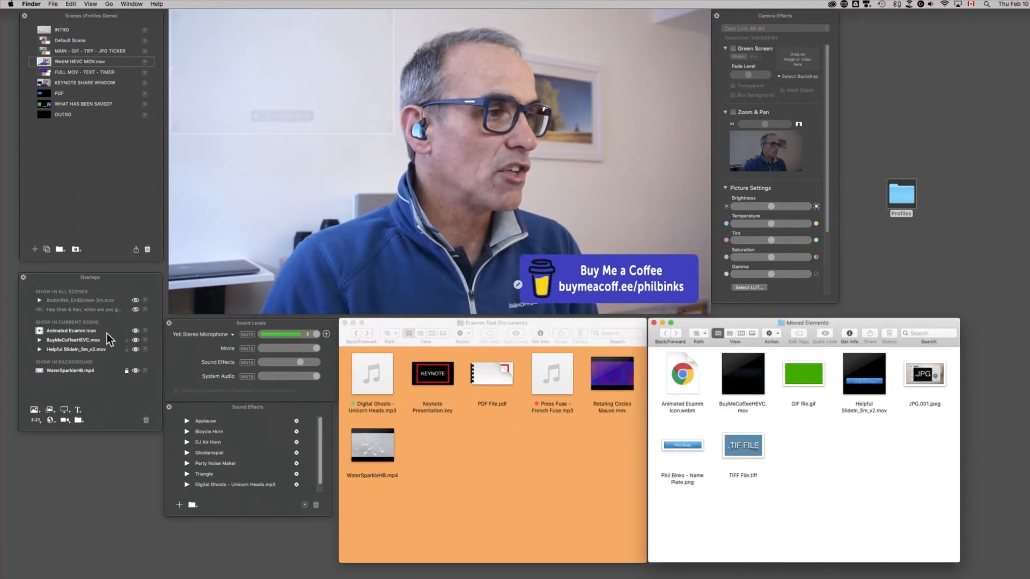
Reload the WebM HEVC MOV.mov scene via Default Scene and test playback of the Helpful SlideIn_Sm_v2.mov overlay
left_click(43, 40)
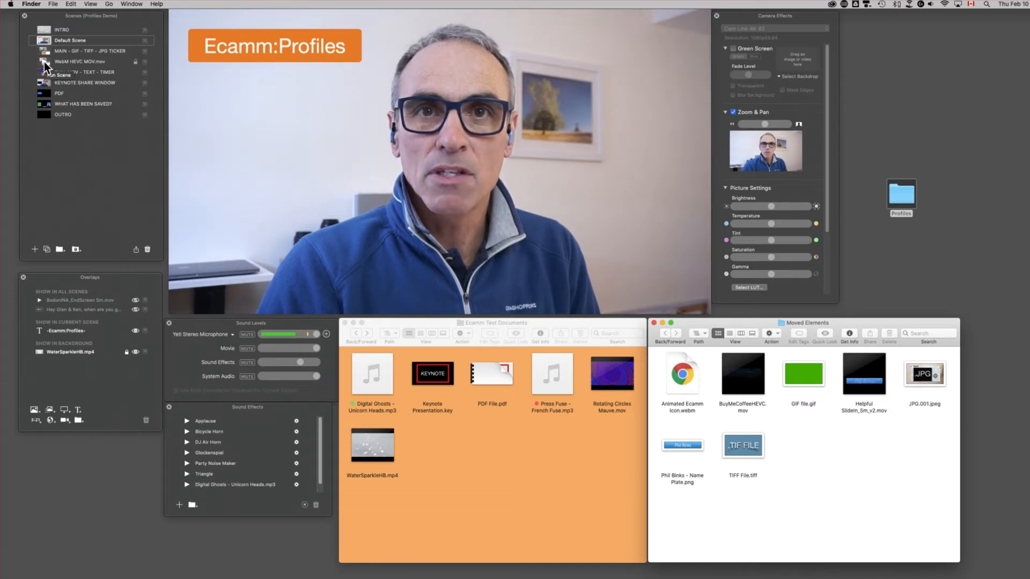
left_click(44, 63)
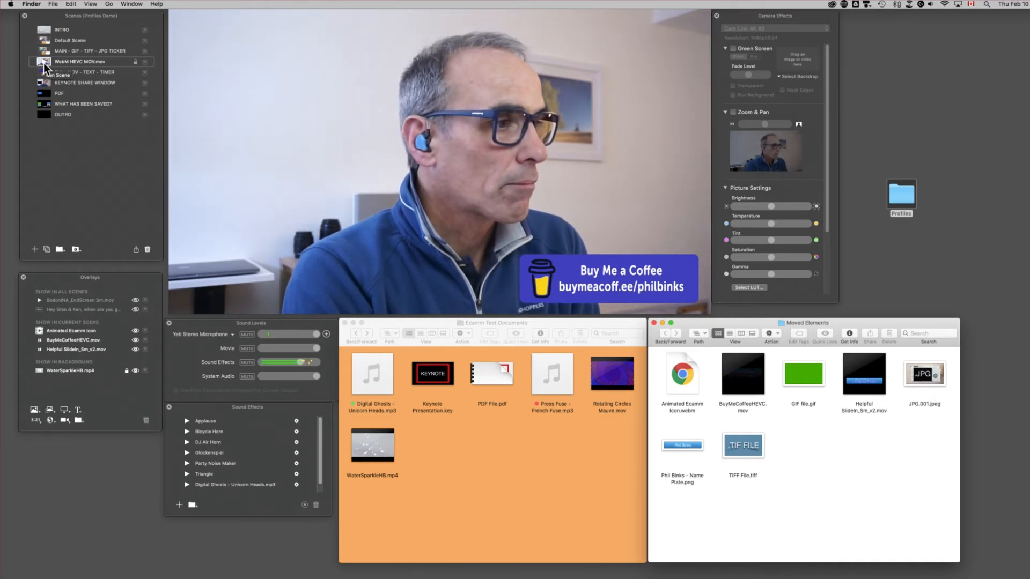
left_click(135, 350)
left_click(135, 350)
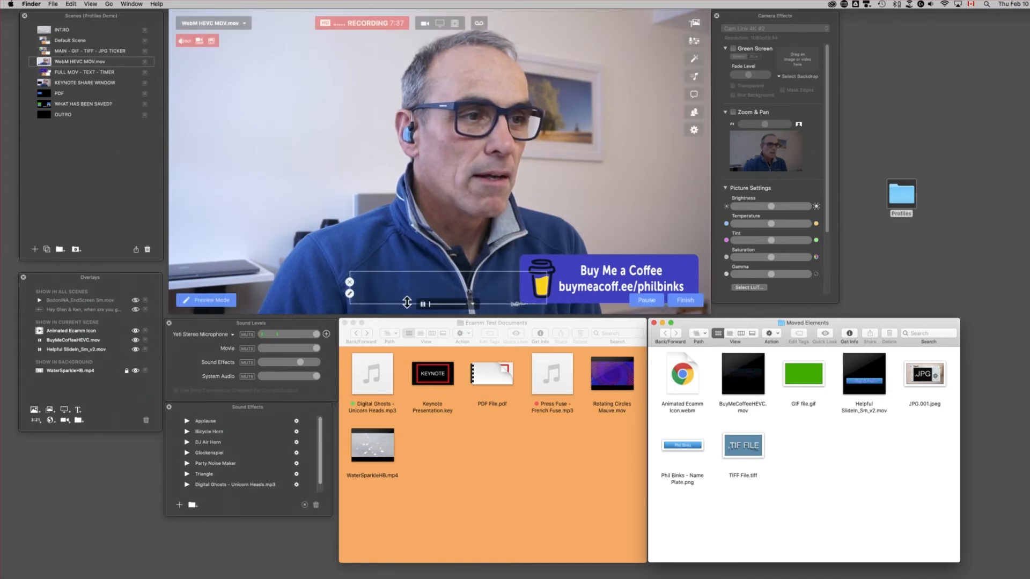
left_click(423, 305)
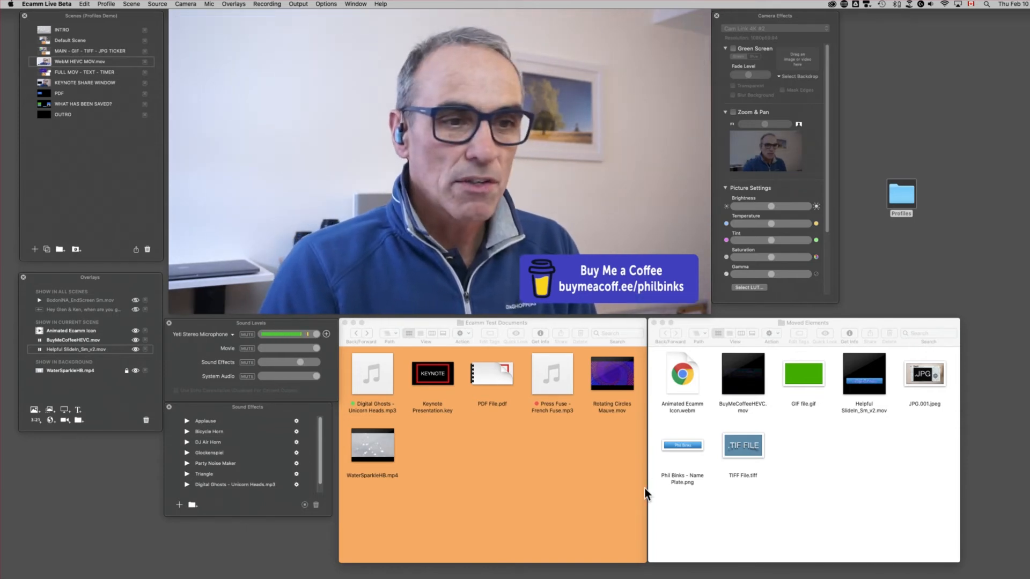
Compare the contents of the Ecamm Test Documents and Moved Elements folders in Finder
left_click(883, 453)
left_click(584, 481)
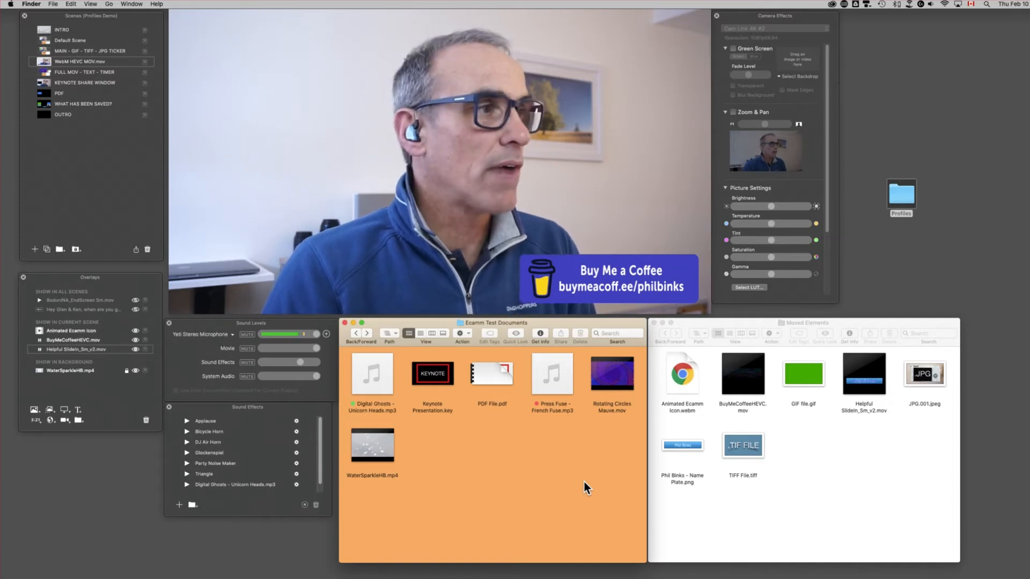
left_click(851, 481)
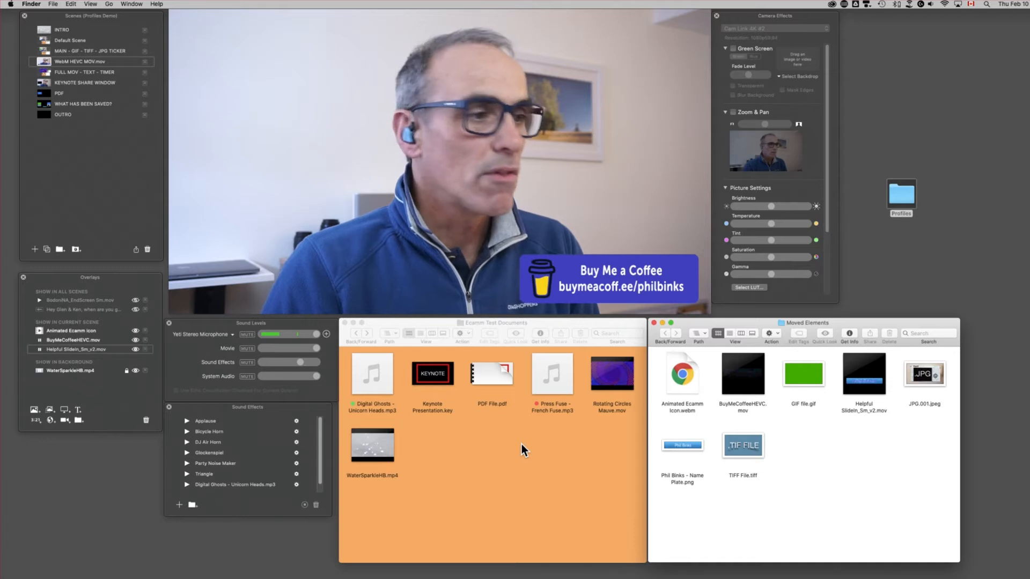
Switch from Default Scene back to the WebM HEVC MOV.mov scene and toggle the Helpful SlideIn_Sm_v2.mov overlay to check it again
left_click(44, 40)
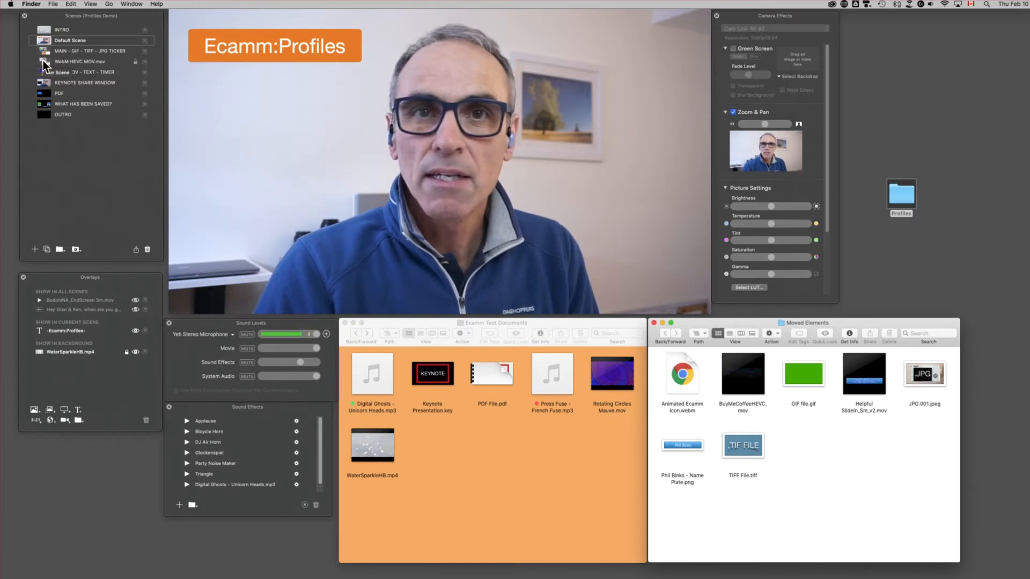
left_click(43, 60)
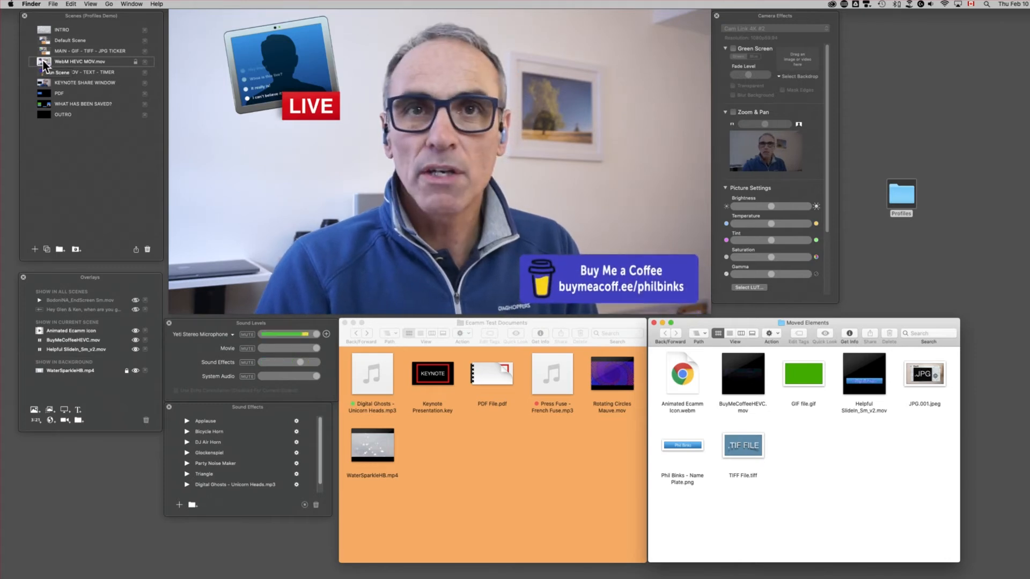
left_click(135, 349)
left_click(135, 350)
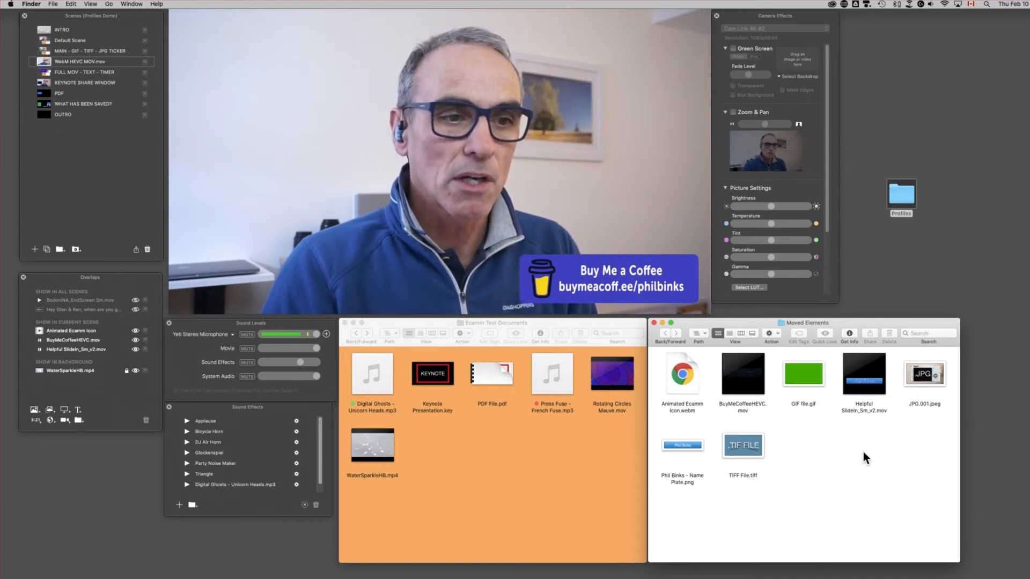
mouse_move(738, 376)
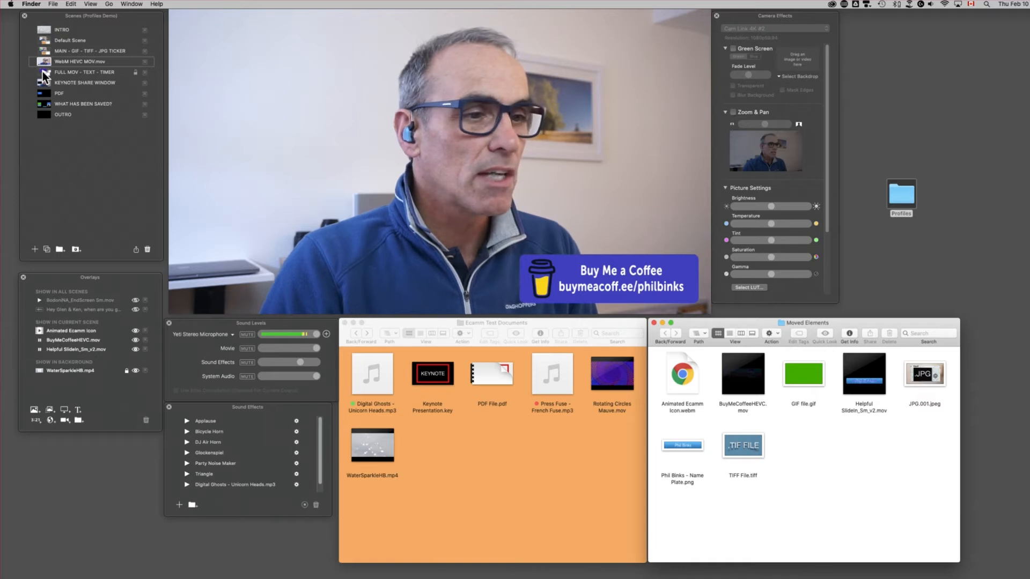
Run the FULL MOV - TEXT - TIMER scene to preview its full-screen video, and return to Default Scene
left_click(622, 478)
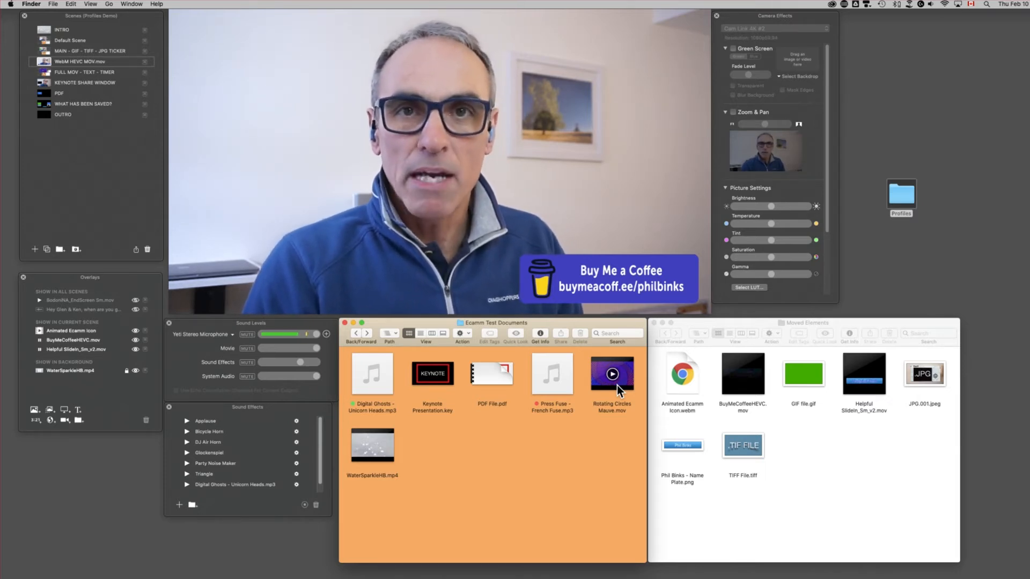
left_click(43, 72)
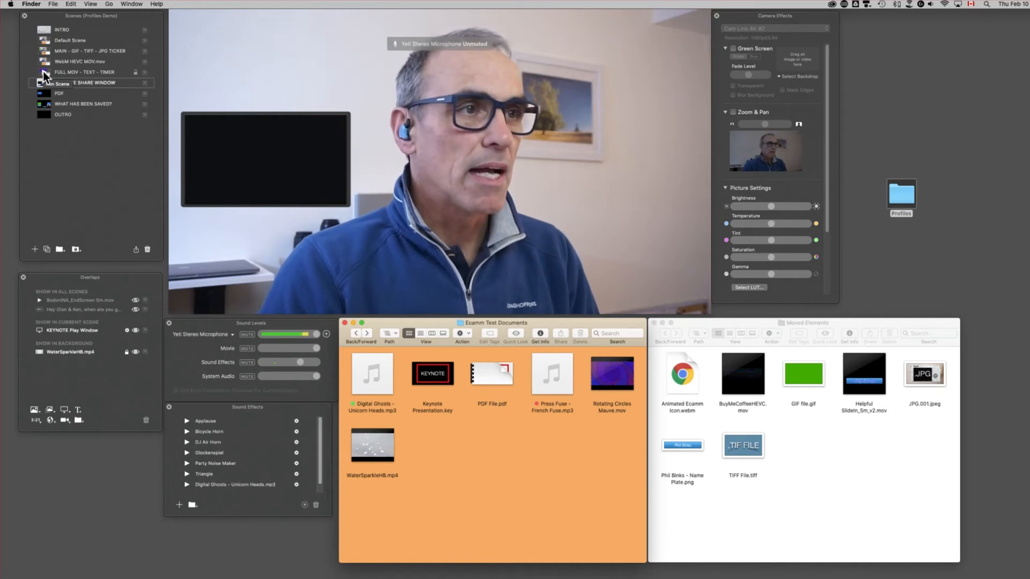
left_click(43, 39)
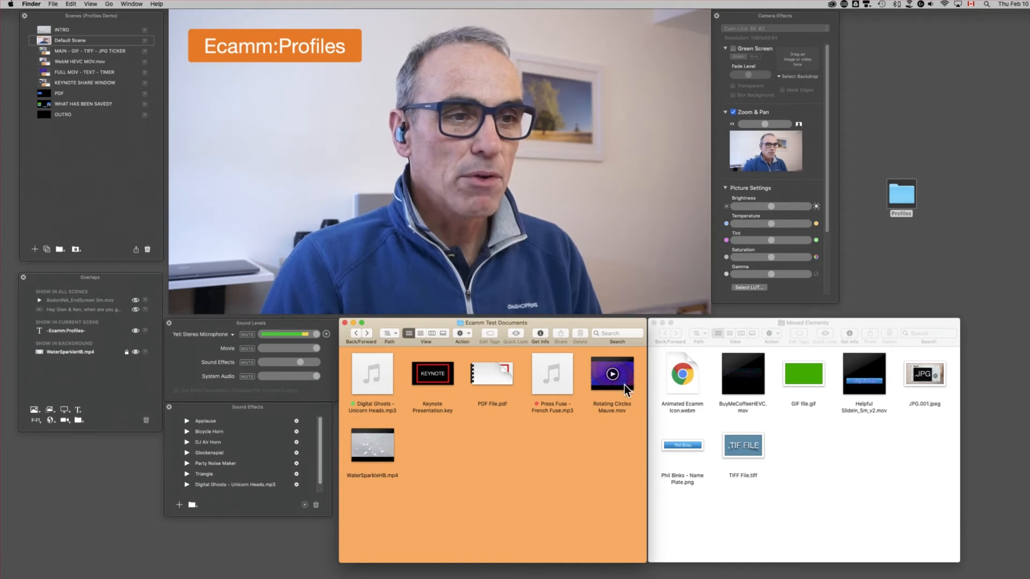
Move Rotating Circles Mauve.mov and Digital Ghosts - Unicorn Heads.mp3 into Moved Elements, and switch to the FULL MOV - TEXT - TIMER scene
left_click_drag(624, 385, 839, 456)
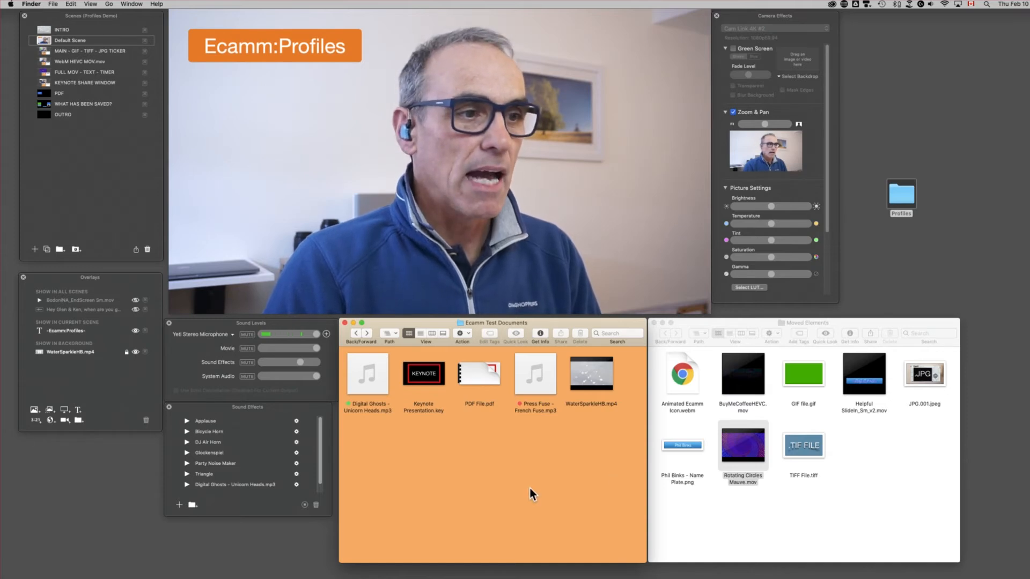
left_click_drag(379, 390, 887, 465)
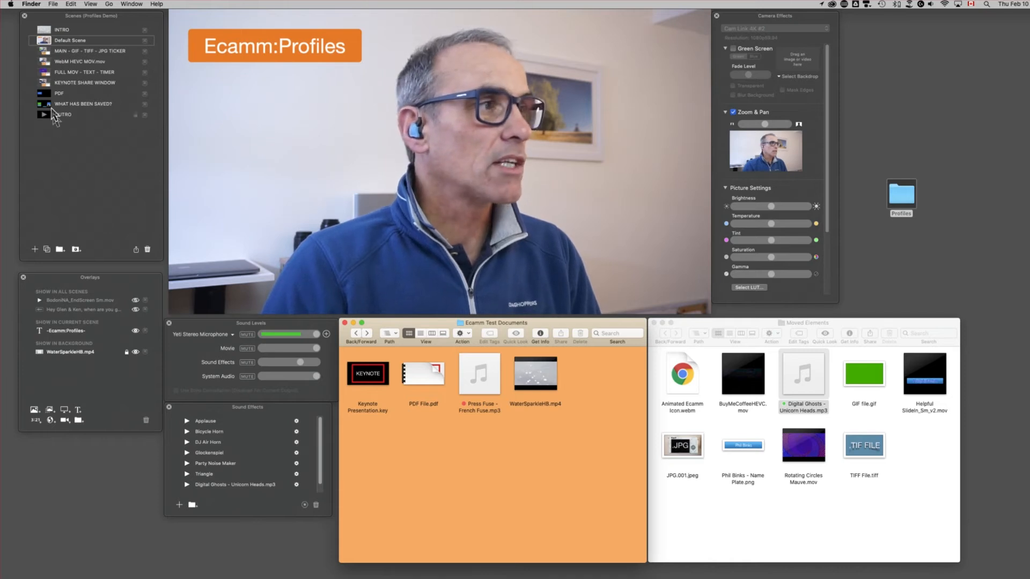
left_click(43, 72)
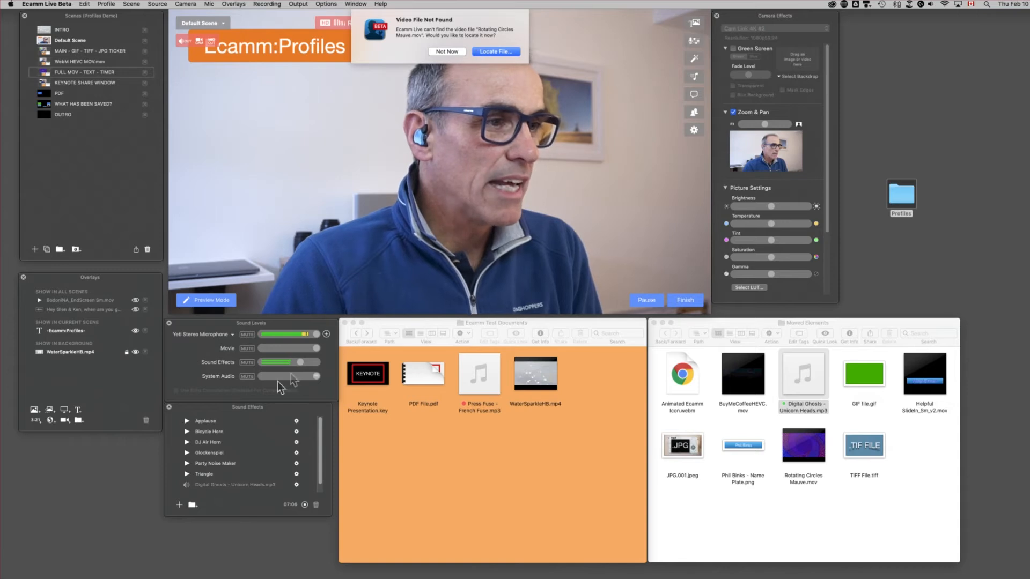
Lower the Sound Effects level and stop the Digital Ghosts - Unicorn Heads.mp3 sound effect
key("super+Down")
left_click_drag(301, 362, 275, 365)
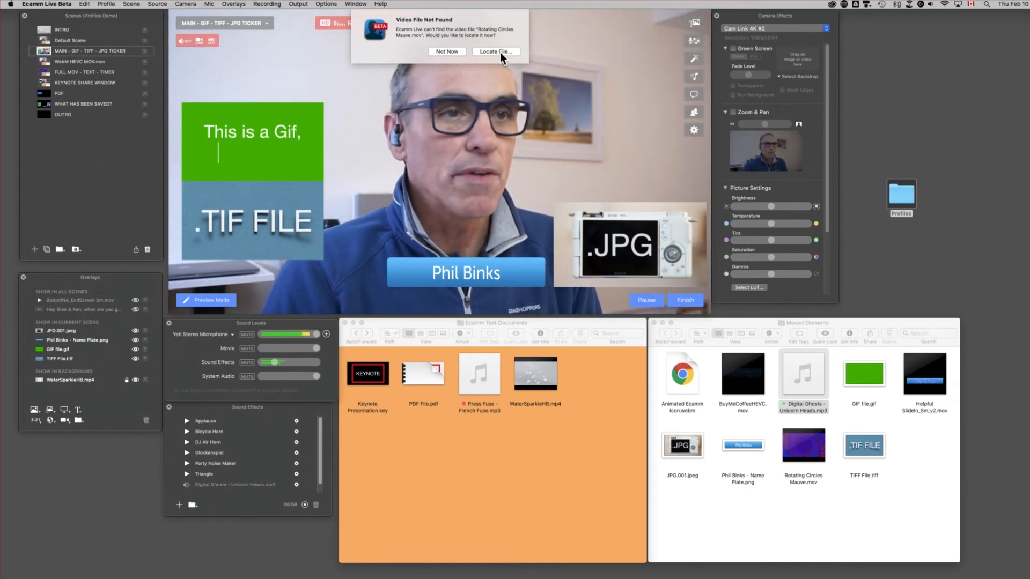
mouse_move(805, 455)
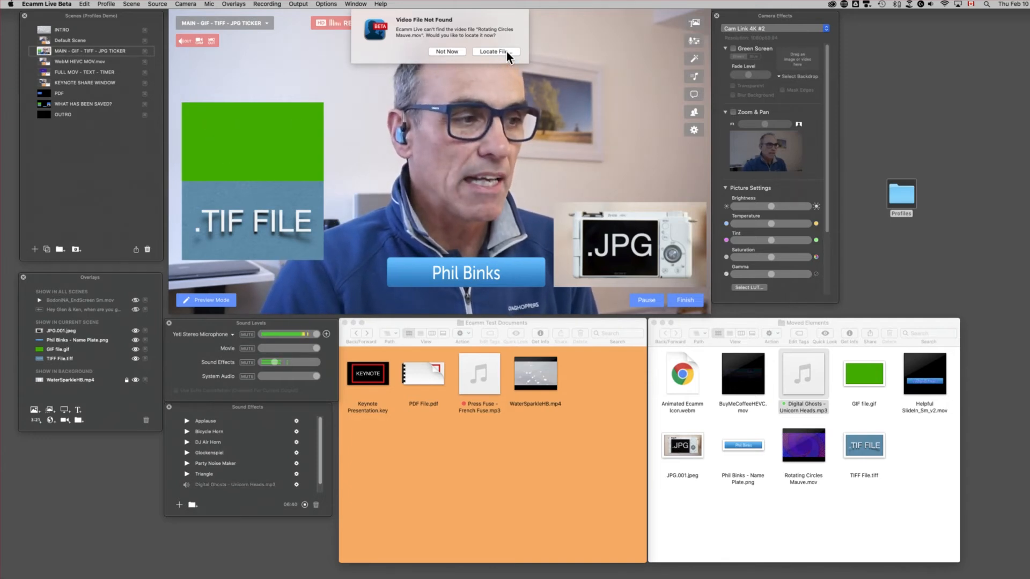
left_click(186, 486)
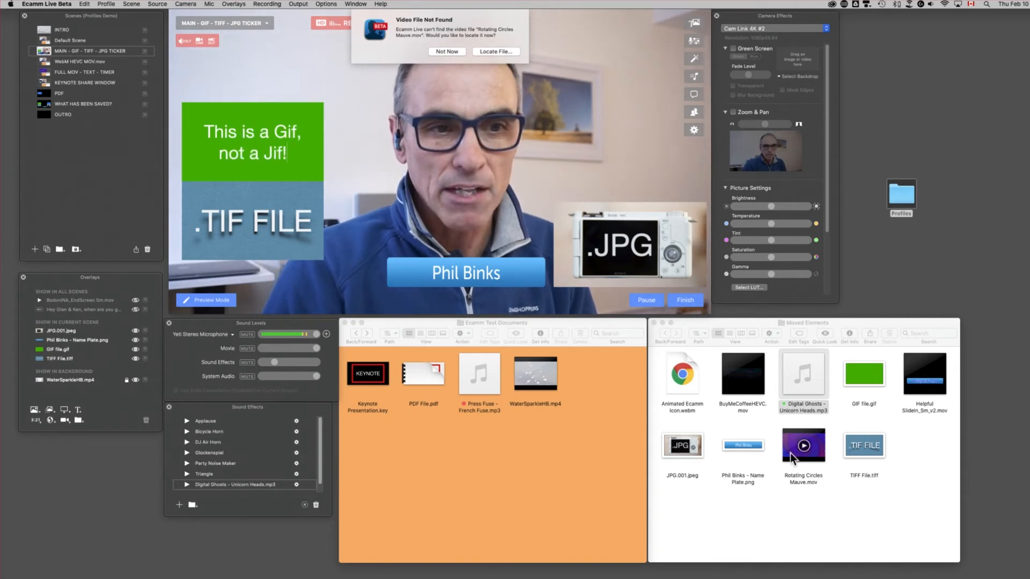
Locate the missing video file Rotating Circles Mauve.mov in the Moved Elements folder on the Desktop and relink it
left_click(812, 494)
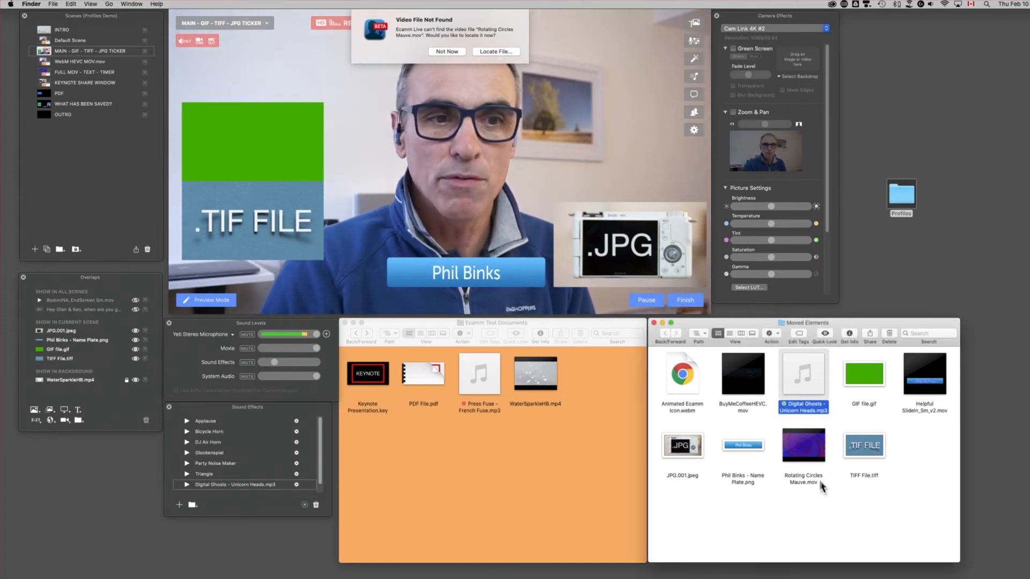
left_click(501, 50)
left_click(501, 50)
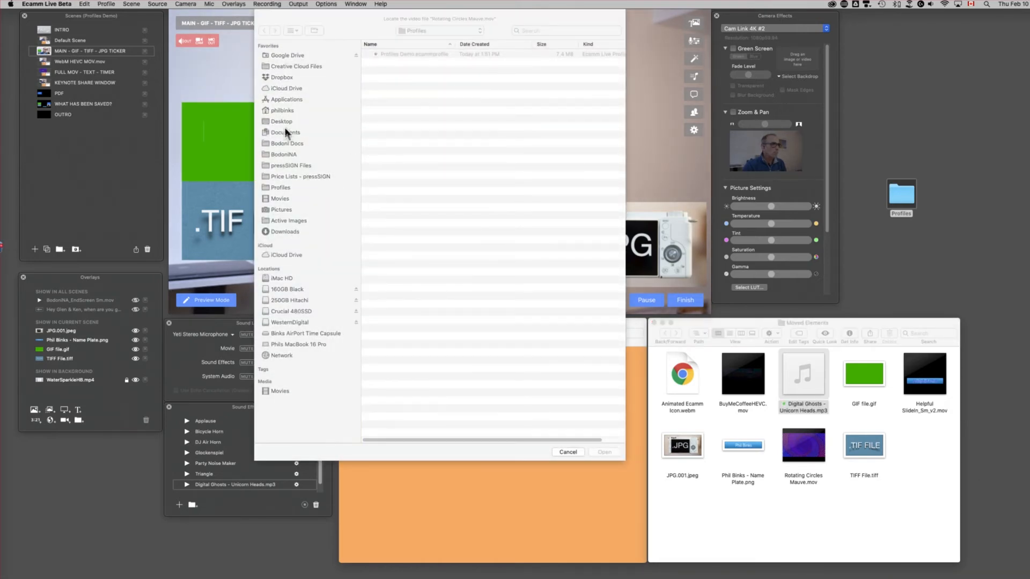
left_click(279, 122)
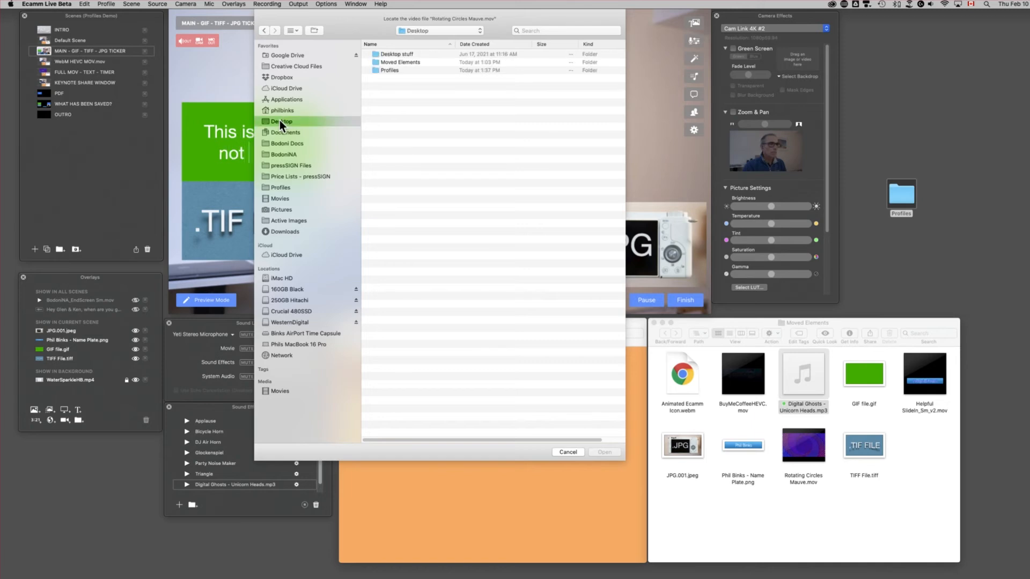
double_click(394, 62)
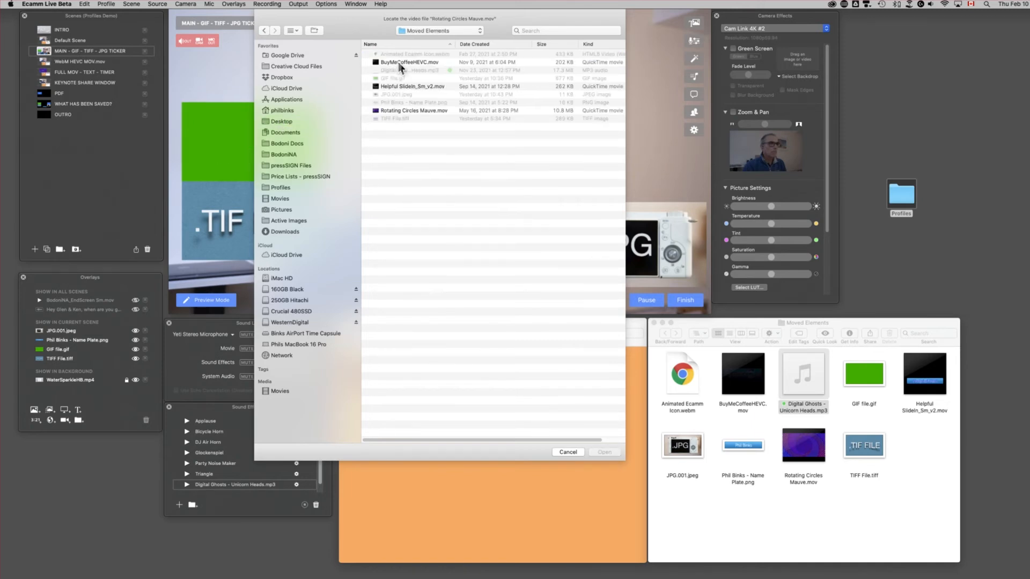
left_click(395, 111)
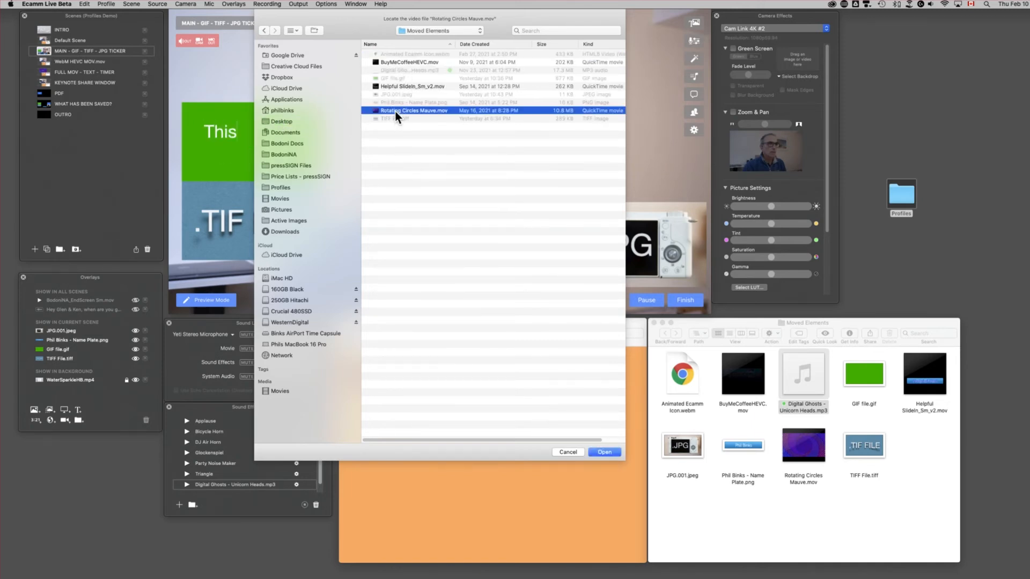
left_click(604, 452)
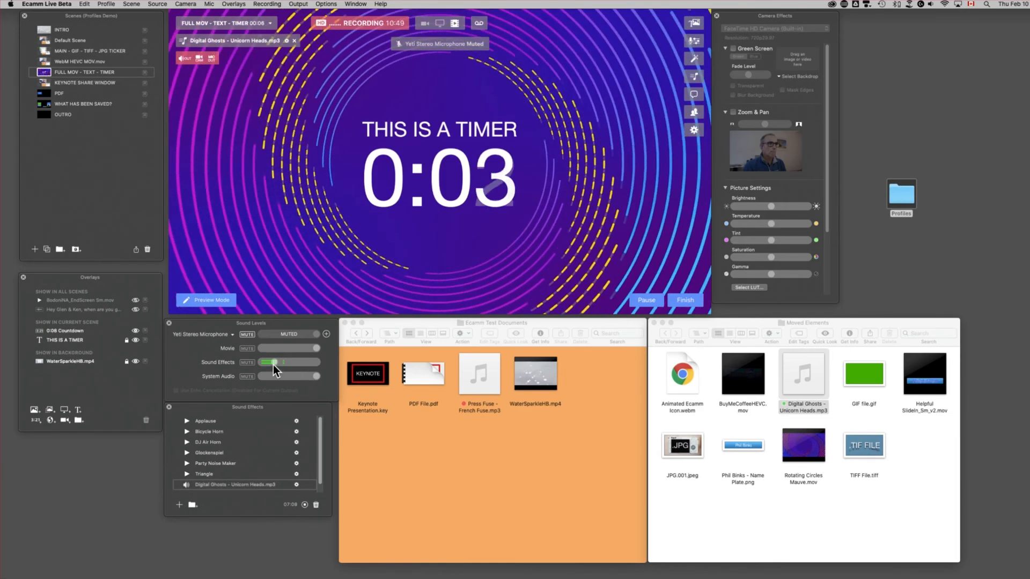
Raise the Sound Effects level to about the middle of its range while the timer scene plays
left_click_drag(273, 363, 296, 364)
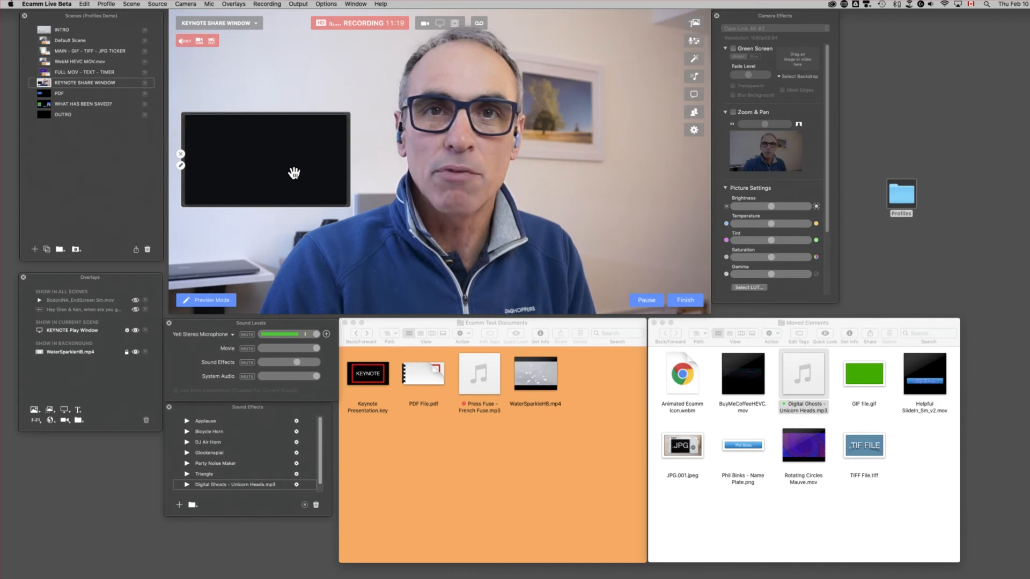
Identify Keynote Presentation.key in Ecamm Test Documents, and return to the KEYNOTE Play Window overlay in the scene
left_click(480, 488)
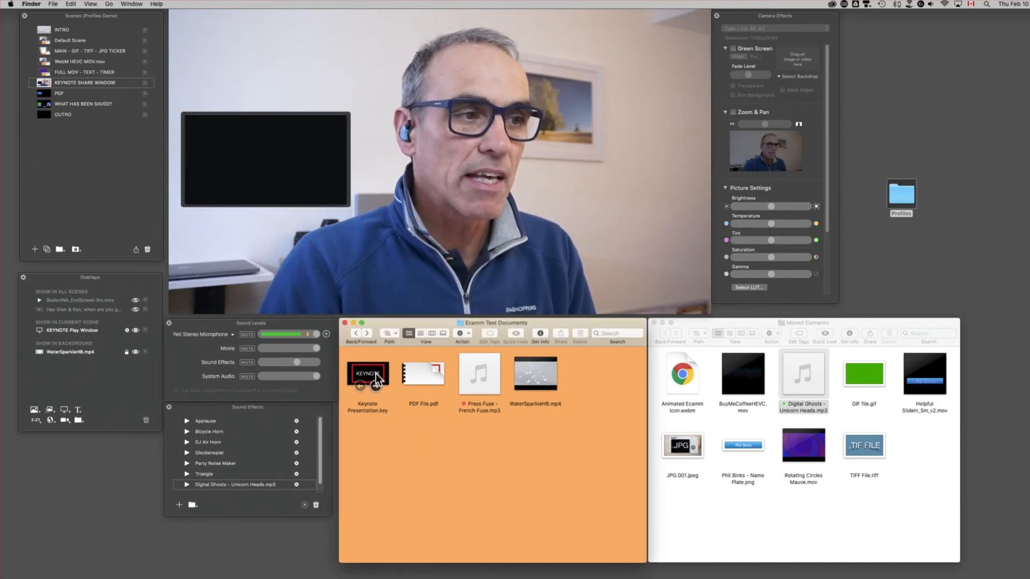
left_click(370, 406)
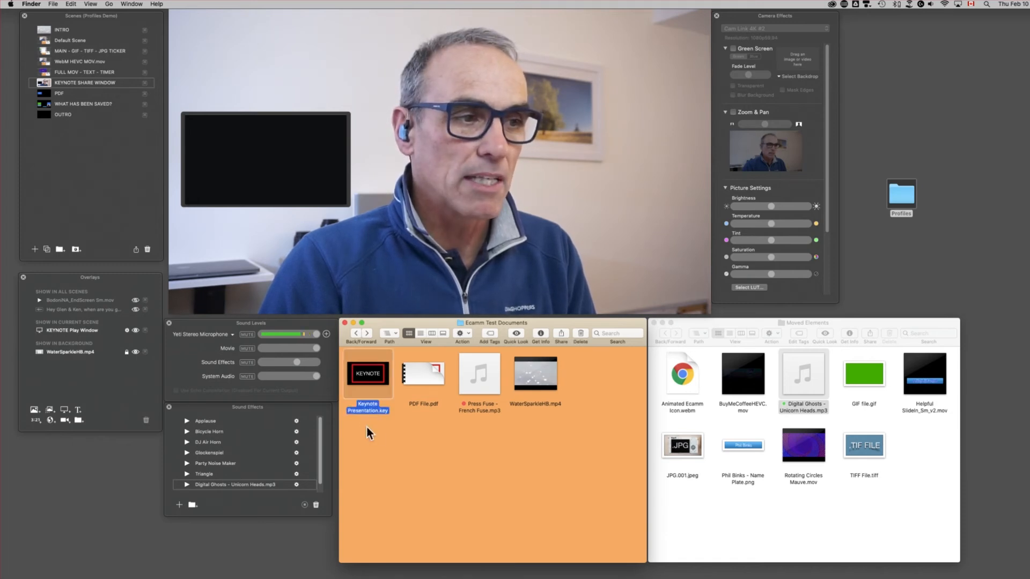
left_click(368, 423)
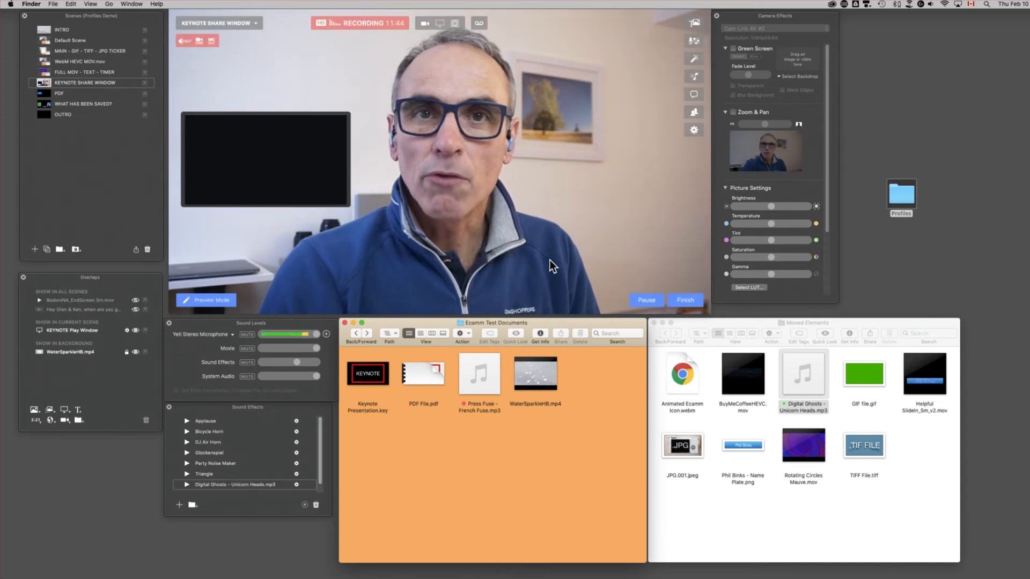
left_click(241, 178)
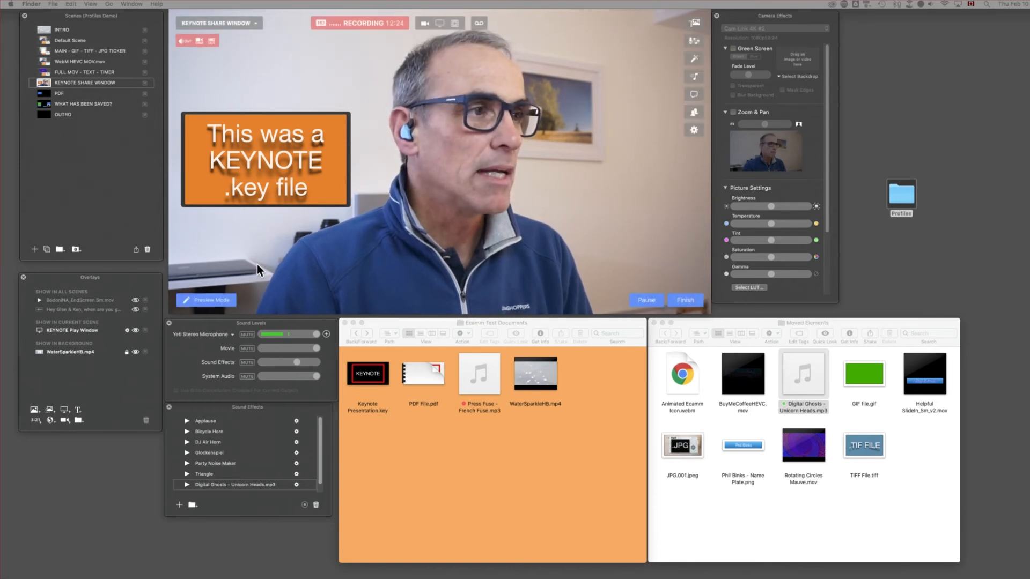
Enlarge the KEYNOTE Play Window overlay to fill the frame, and shrink it back to a small inset beside the presenter
double_click(256, 151)
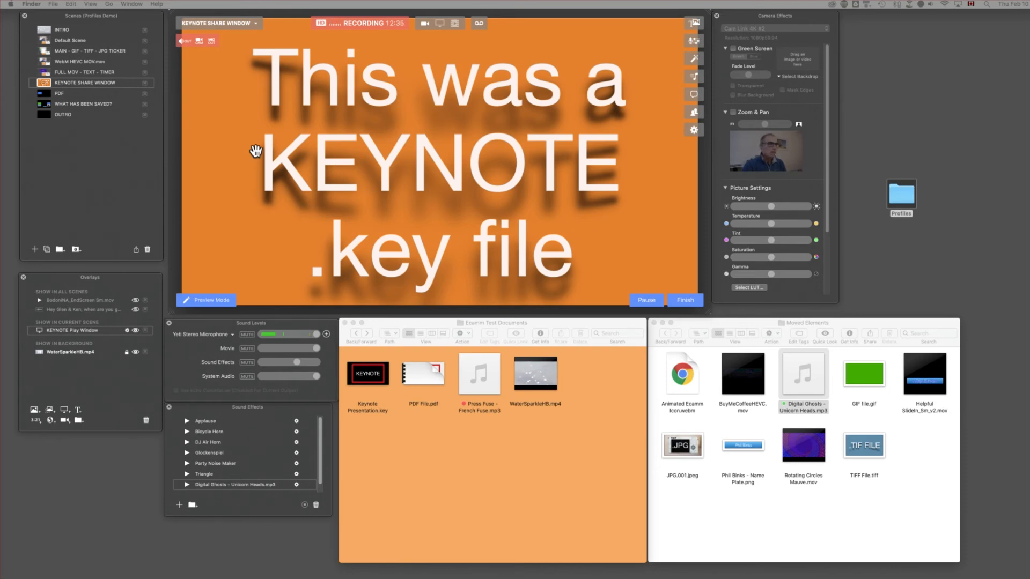
mouse_move(188, 156)
double_click(188, 152)
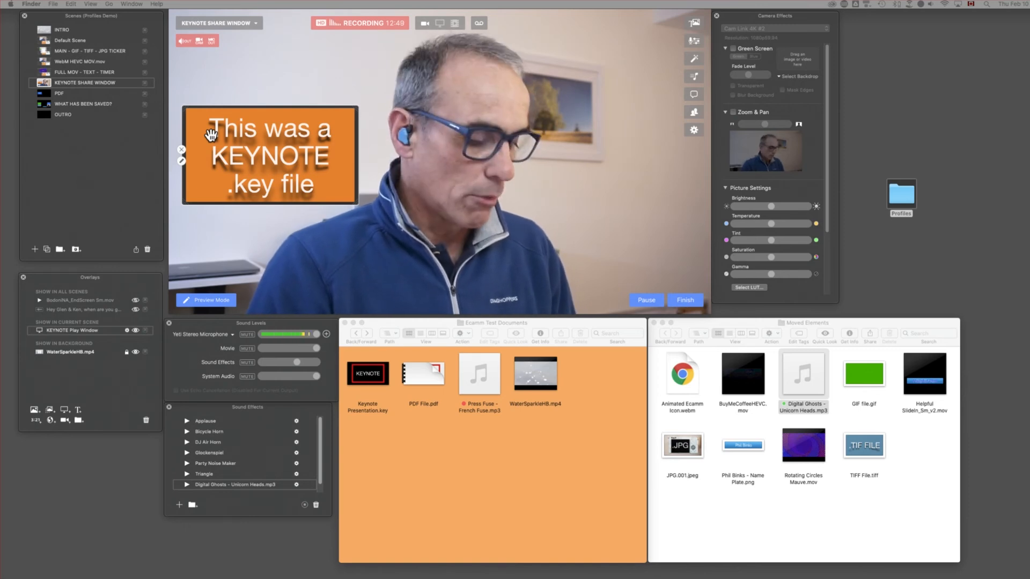
left_click(281, 160)
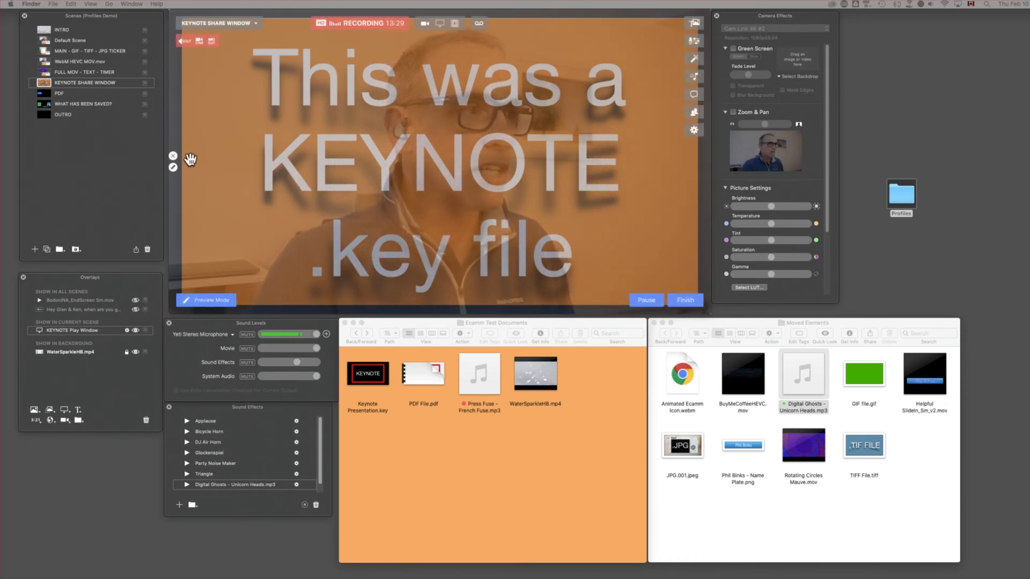
scroll(186, 159, "down", 6)
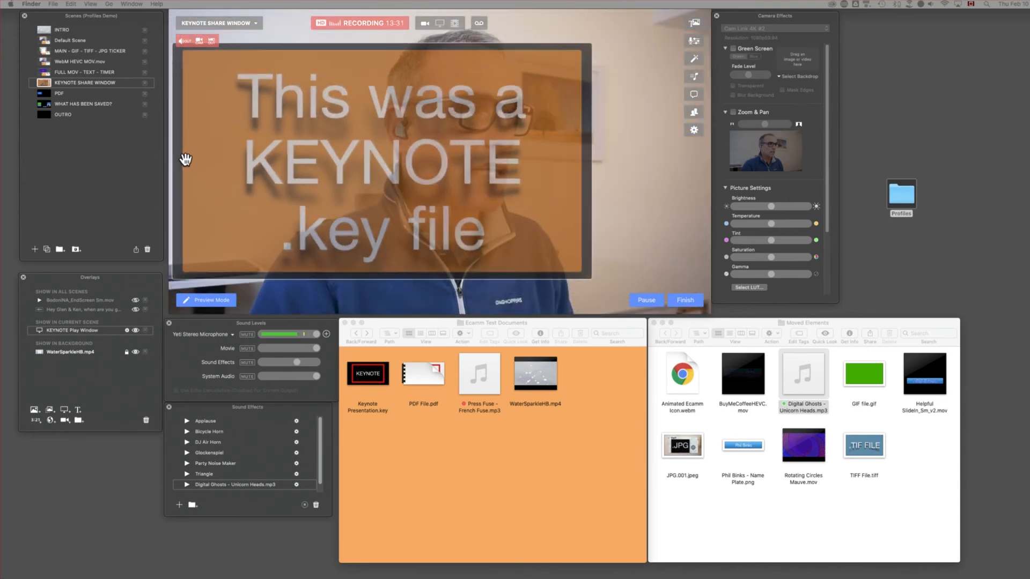
scroll(185, 159, "down", 6)
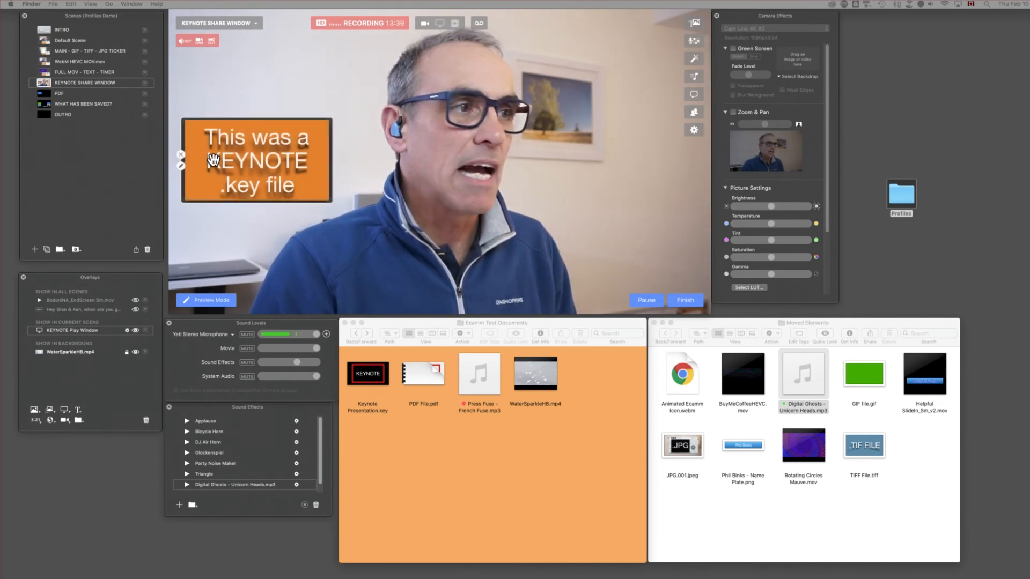
scroll(213, 160, "up", 1)
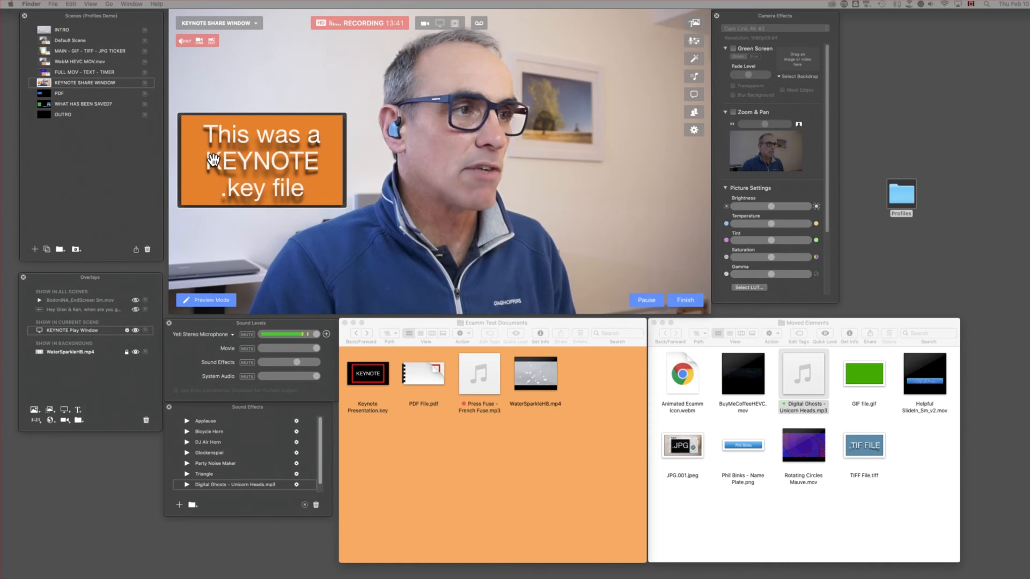
scroll(214, 160, "up", 1)
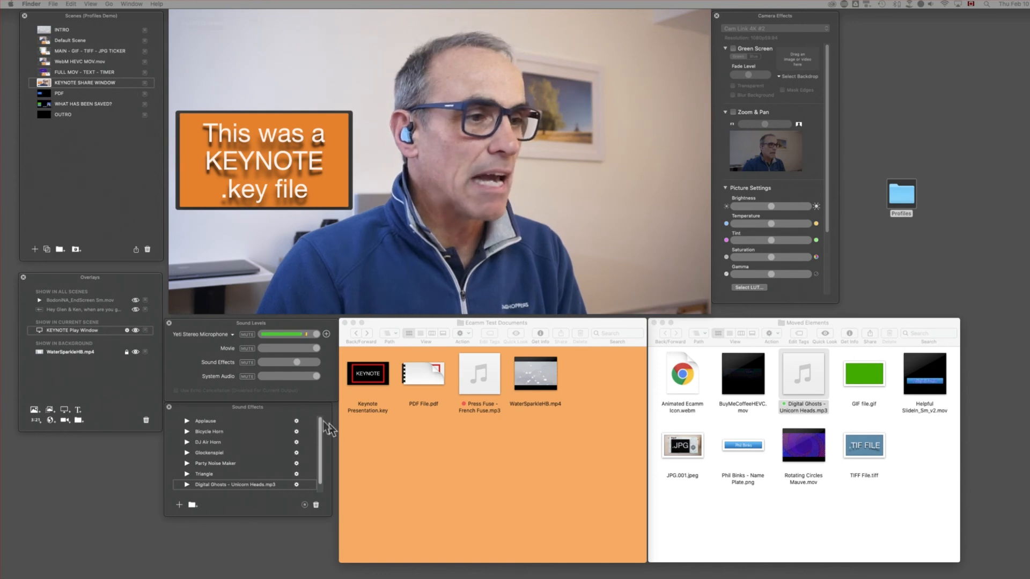
Move Keynote Presentation.key from Ecamm Test Documents into the Moved Elements folder
left_click(444, 489)
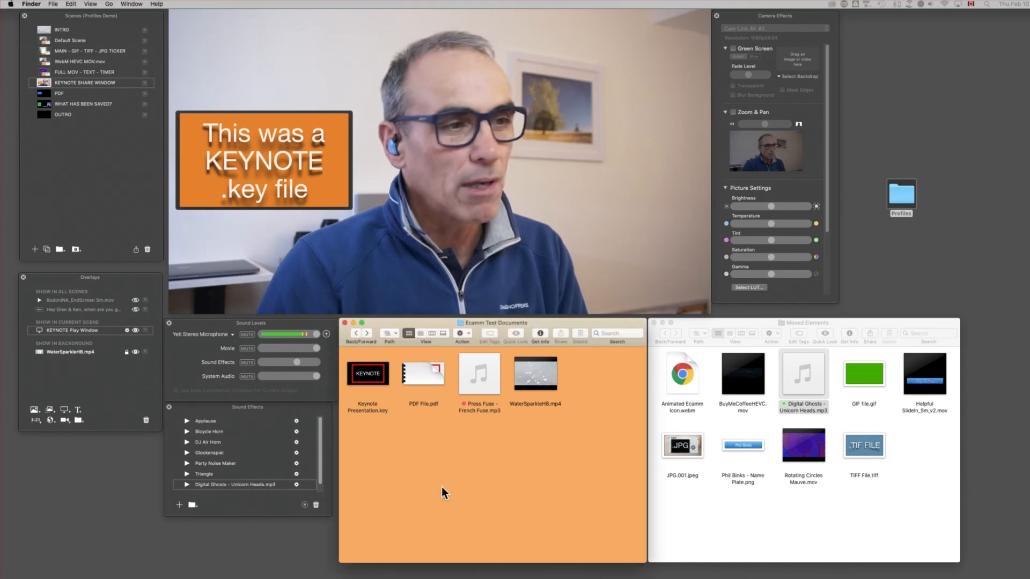
left_click(367, 376)
left_click_drag(368, 376, 744, 514)
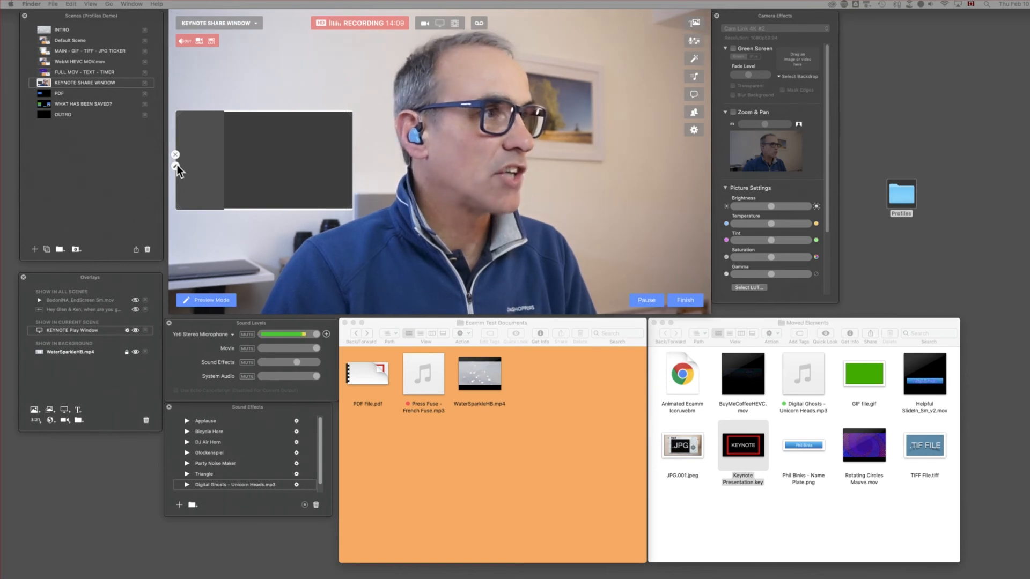
Open the KEYNOTE Play Window overlay's settings, check which sources it can show, and close them with Entire Screen kept
left_click(175, 166)
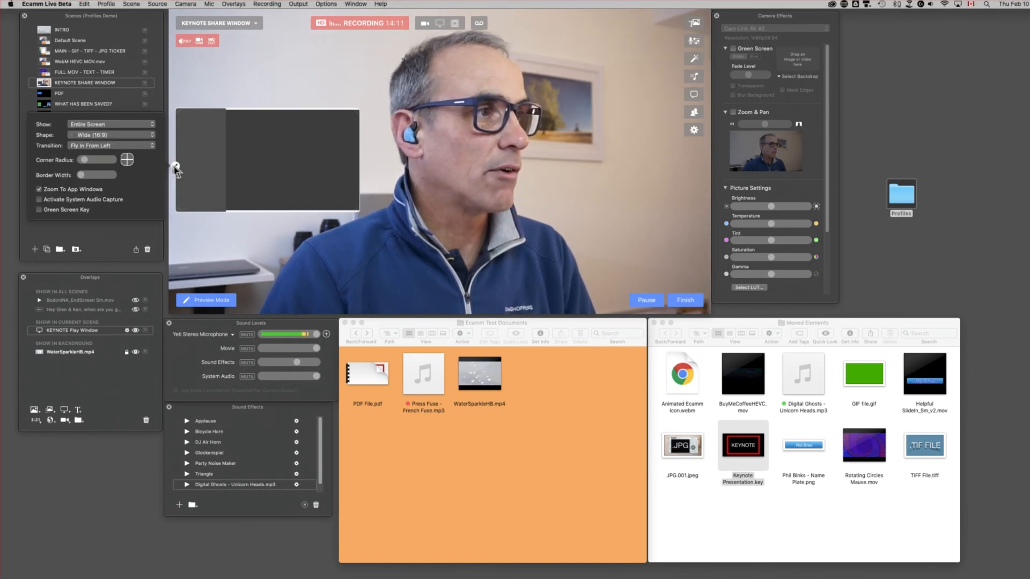
left_click(115, 123)
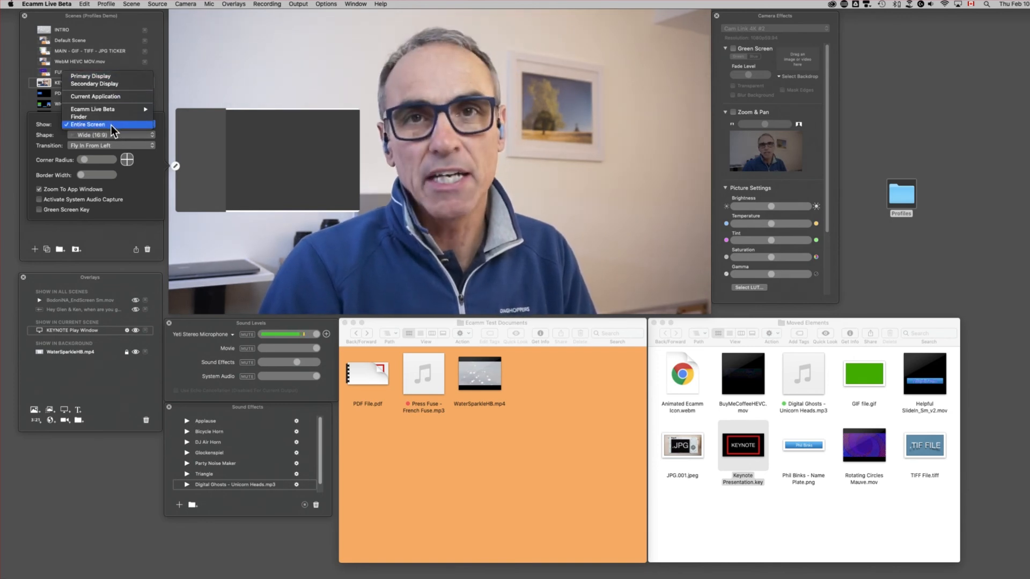
left_click(293, 176)
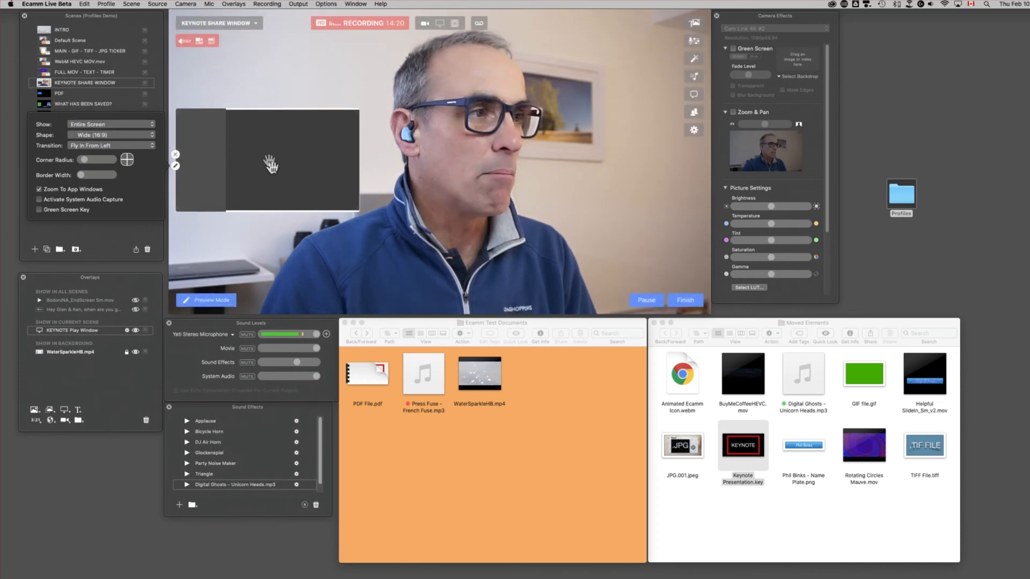
left_click(175, 166)
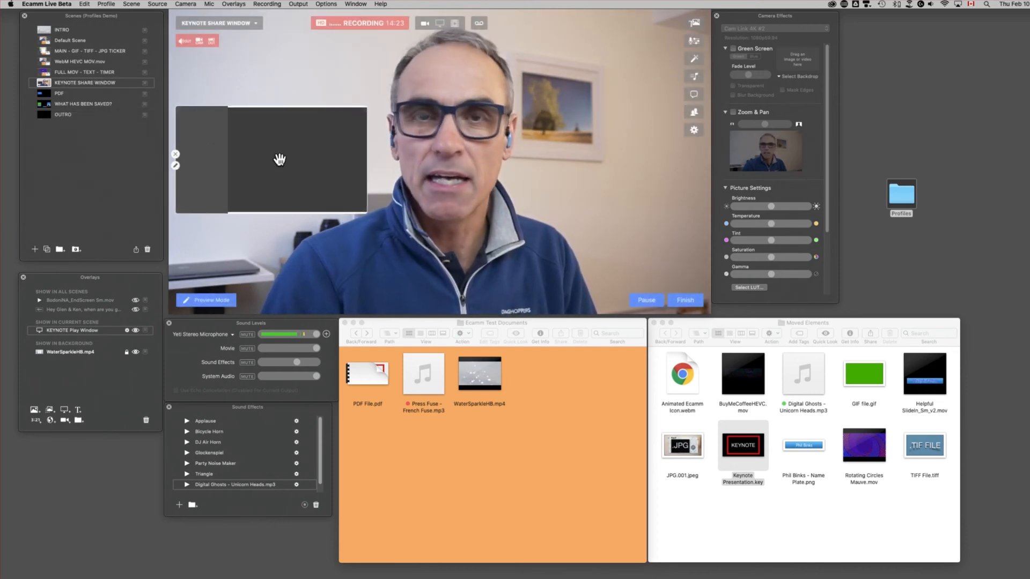
Switch to the PDF scene and page back and forth through the PDF File.pdf overlay
left_click(43, 94)
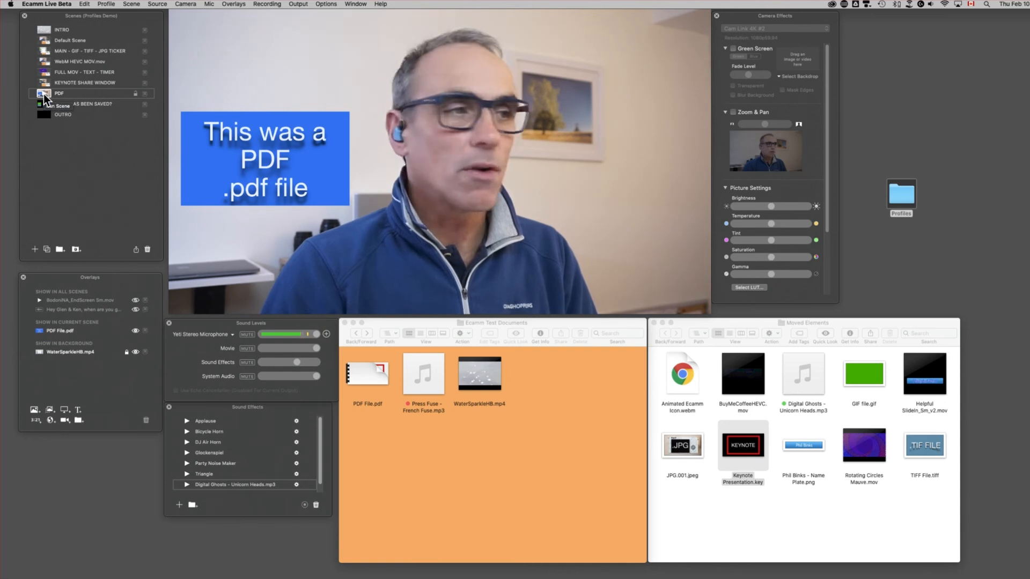
left_click(275, 159)
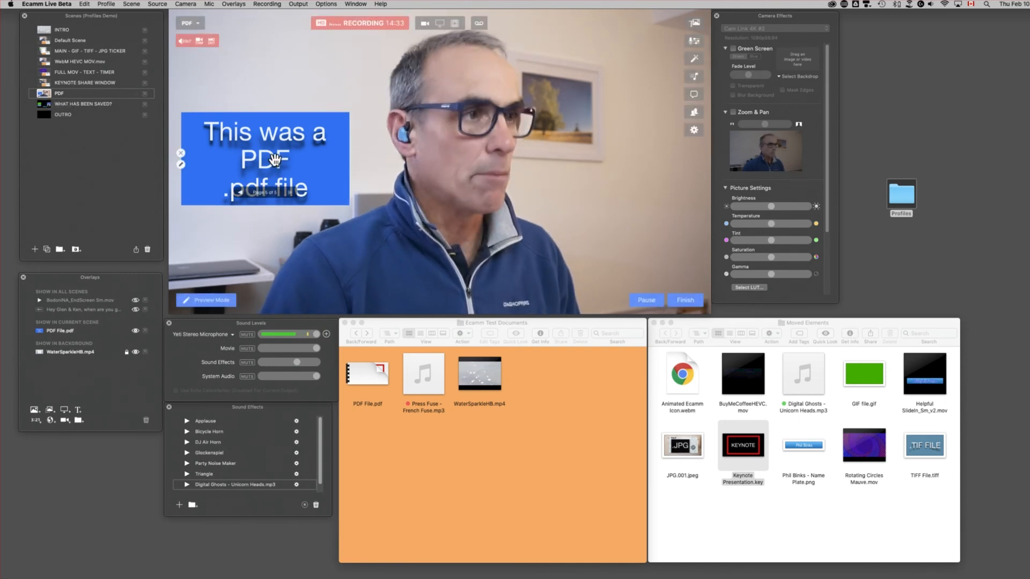
key("Left")
key("Left")
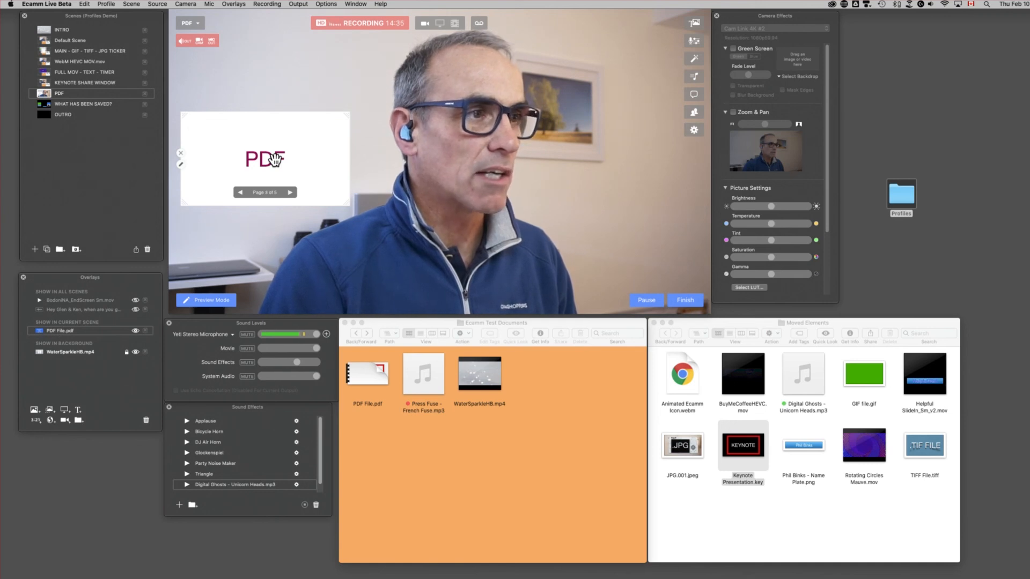
key("Right")
key("Right")
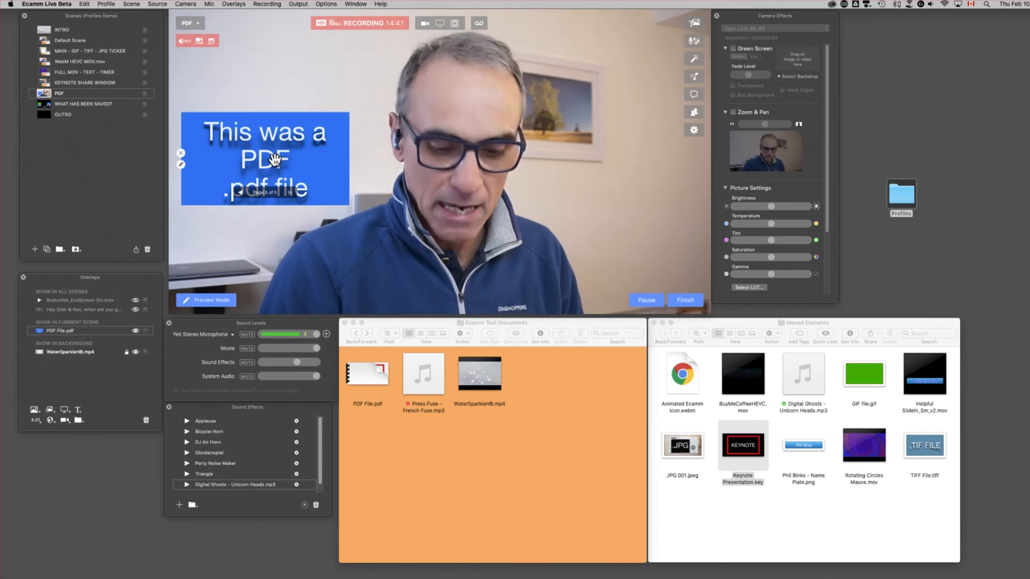
key("Left")
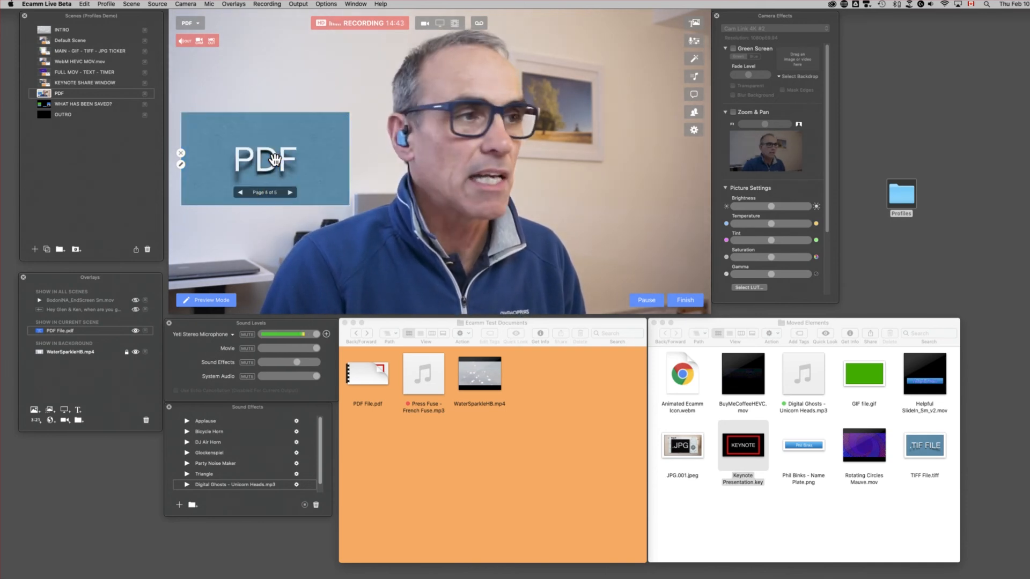
key("Left")
key("Right")
key("Right")
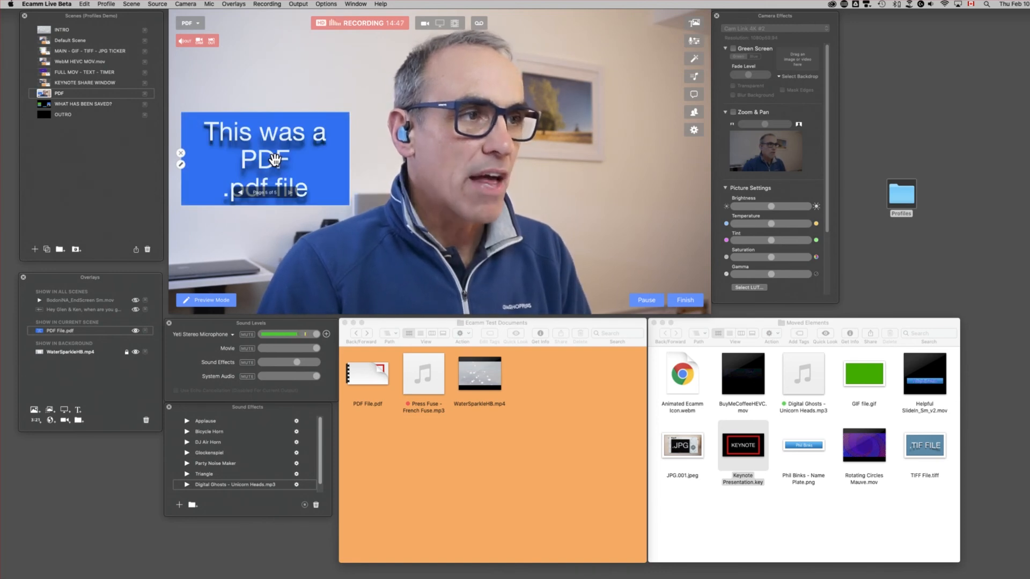
Switch to Default Scene and move PDF File.pdf from Ecamm Test Documents into Moved Elements
left_click(451, 494)
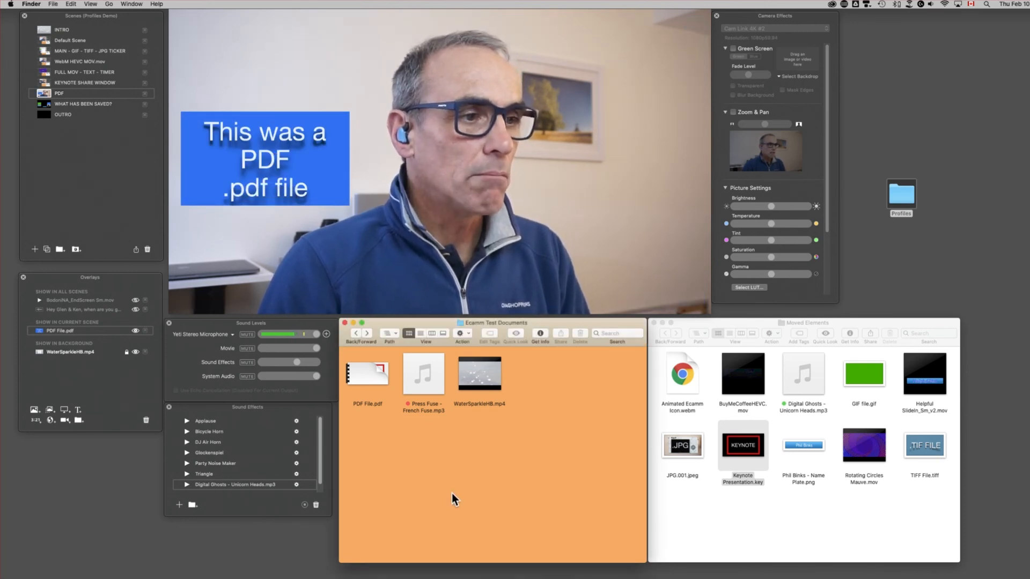
left_click(368, 372)
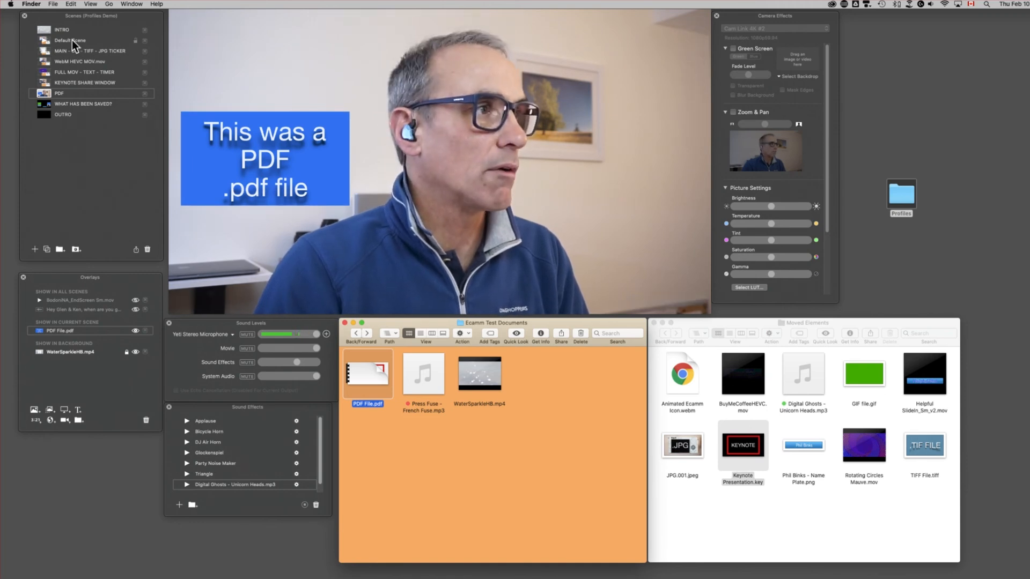
left_click(41, 40)
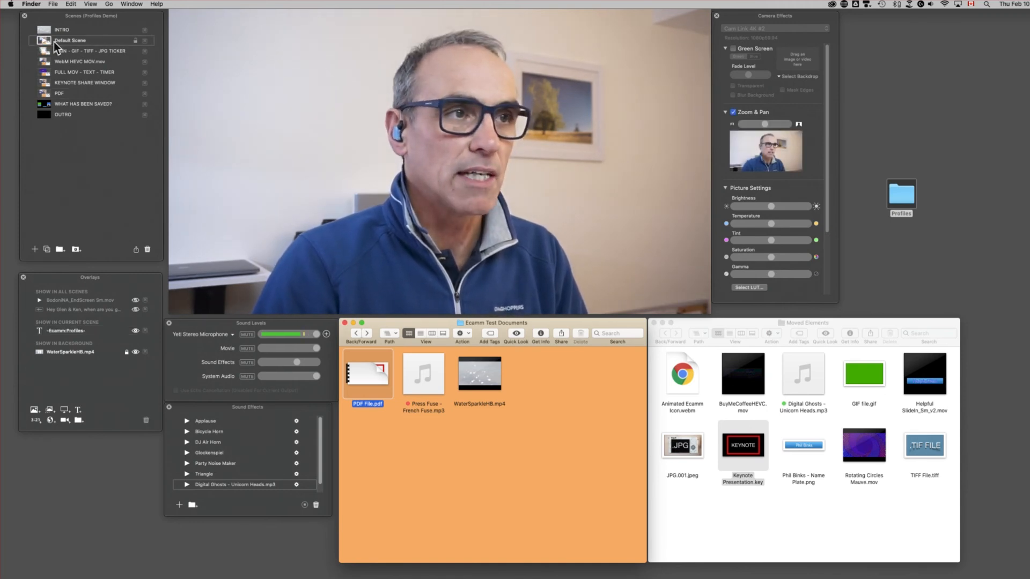
left_click_drag(361, 375, 709, 512)
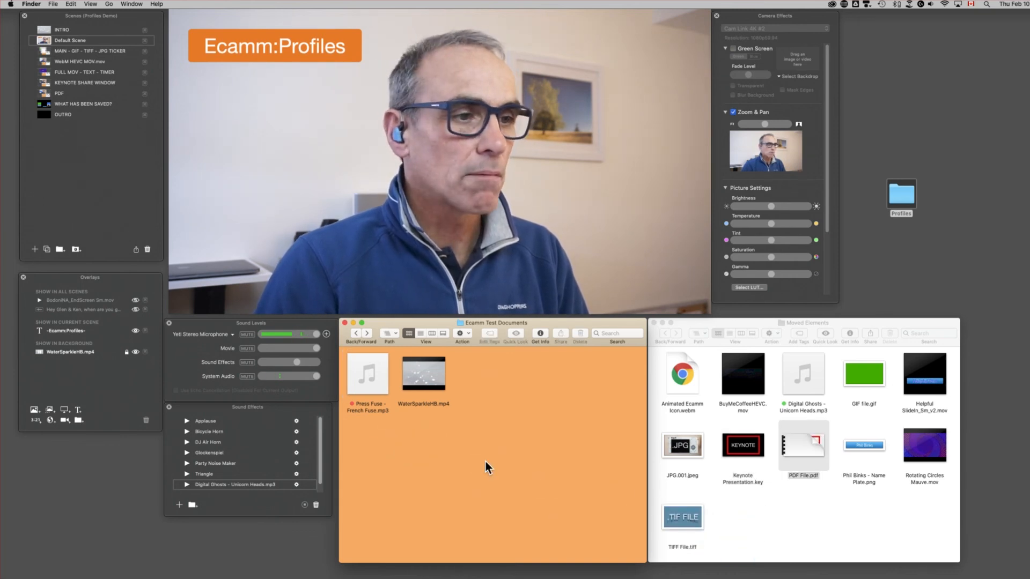
Return to the PDF scene and page through PDF File.pdf again to test the overlay after moving its source
left_click(43, 92)
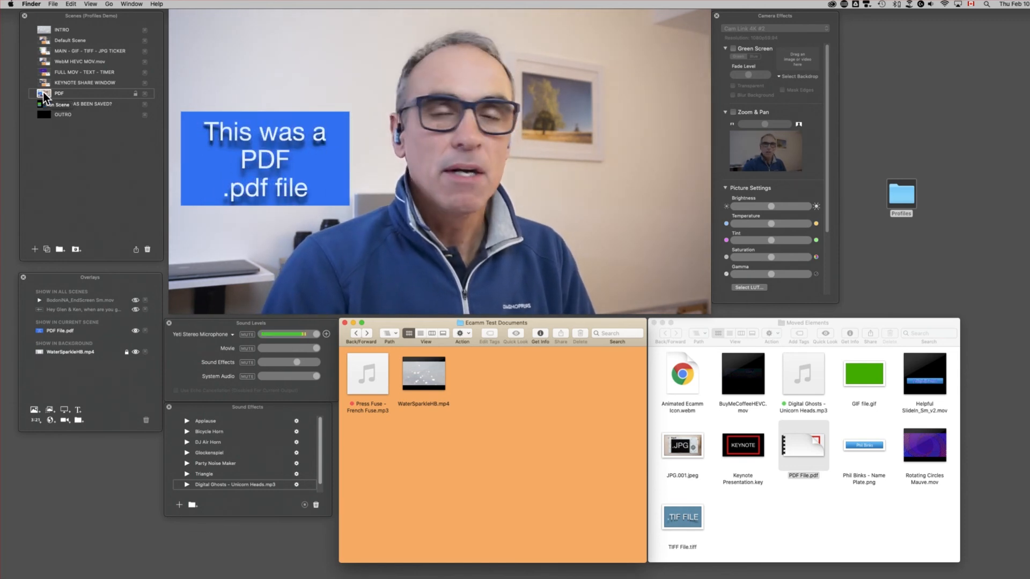
key("Right")
key("Right")
key("Left")
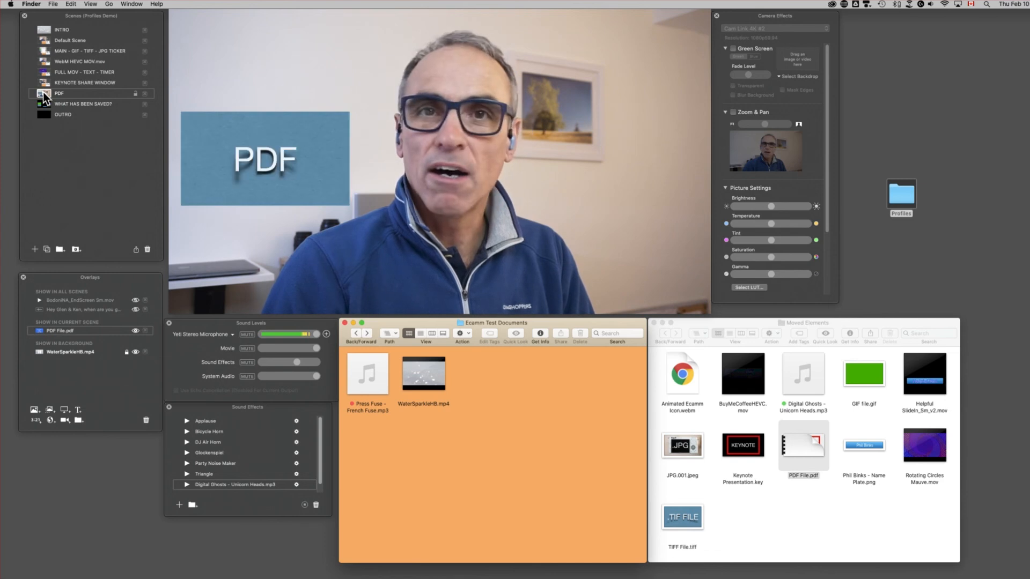
key("Left")
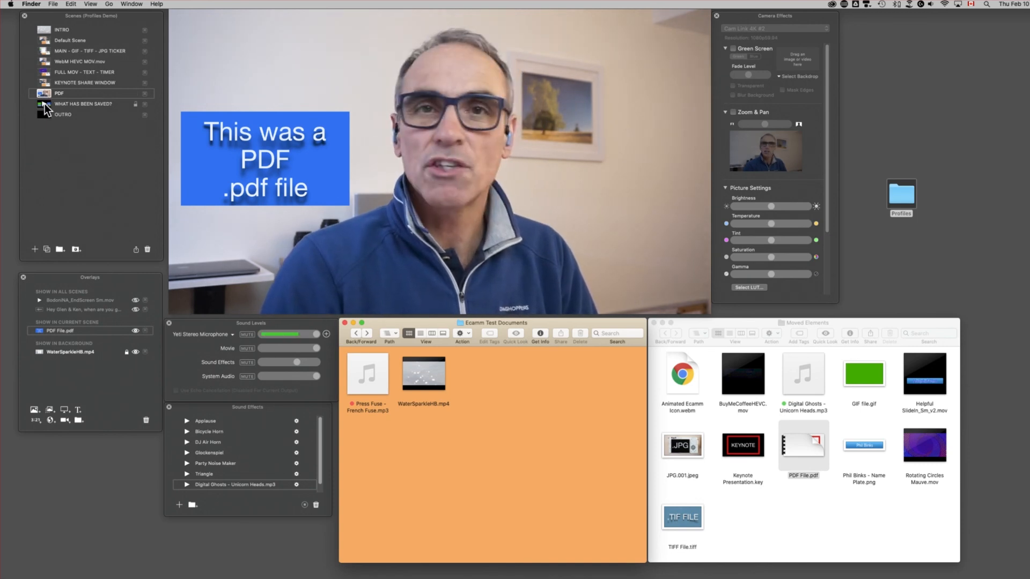
Switch to the WHAT HAS BEEN SAVED? scene to check its PDF, JPG, PNG, GIF and TIFF overlays
left_click(44, 104)
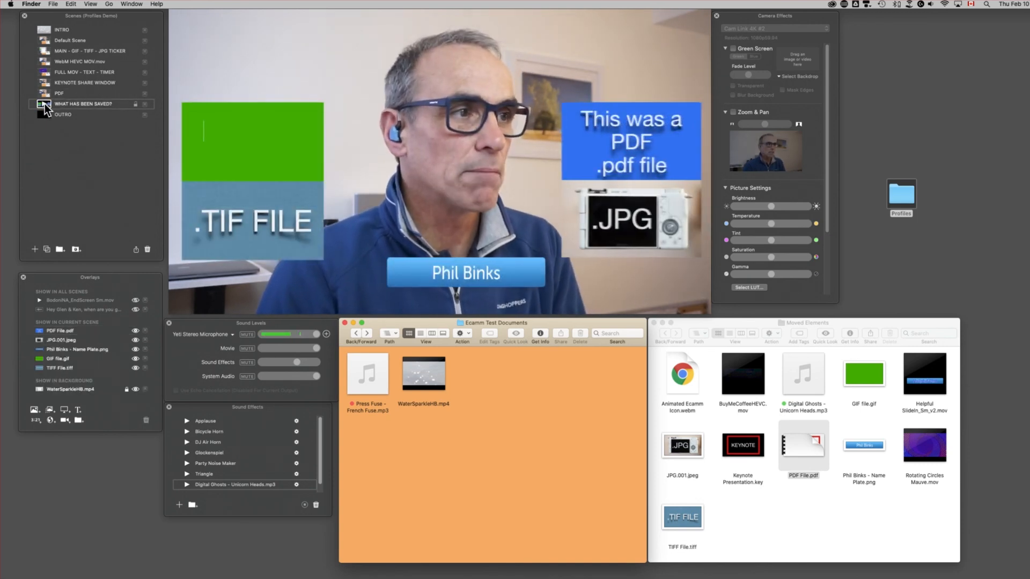